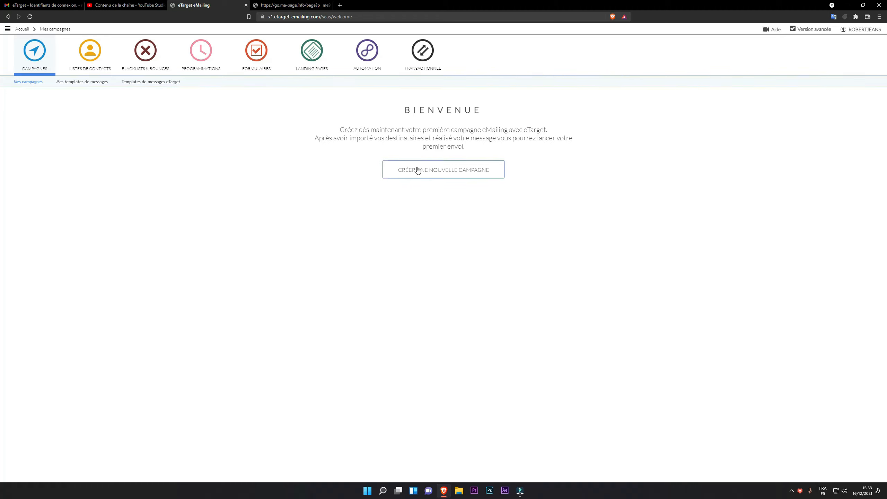
Create a new eMailing campaign named 'Campagne test'
click(443, 177)
click(438, 171)
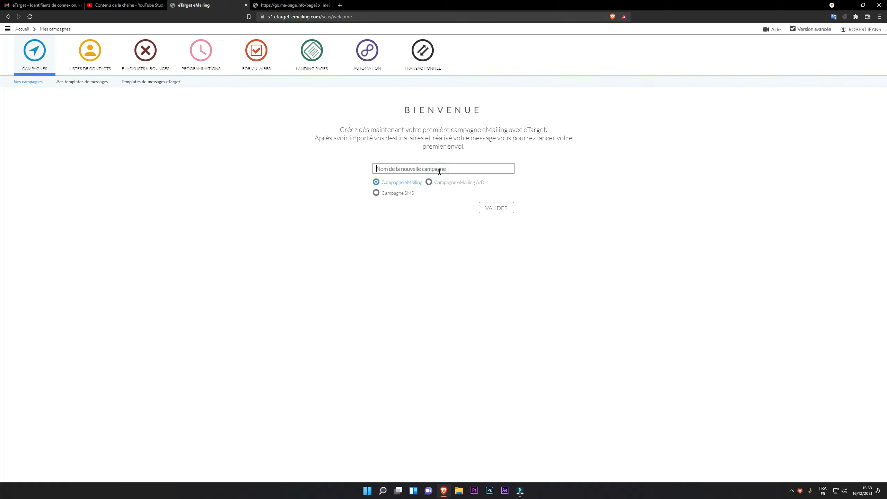
text(C)
text(t)
click(500, 208)
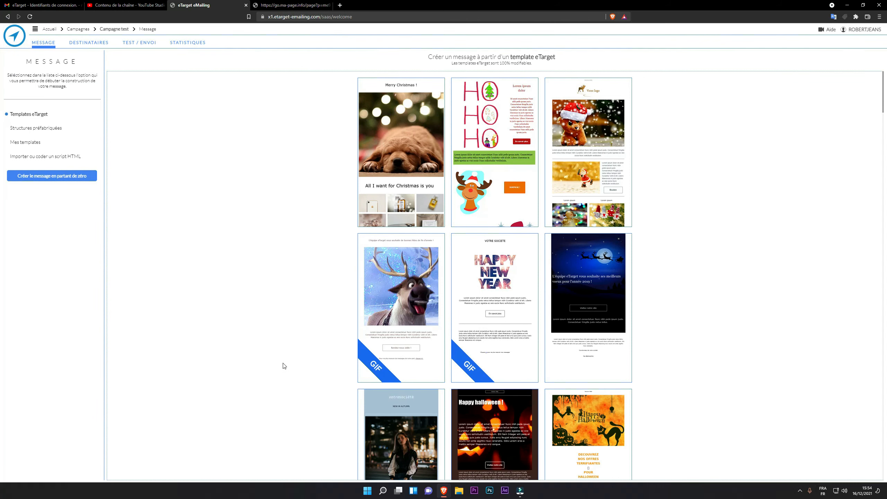
scroll(283, 365, down, 15)
scroll(299, 332, down, 15)
scroll(296, 311, down, 8)
scroll(296, 307, up, 20)
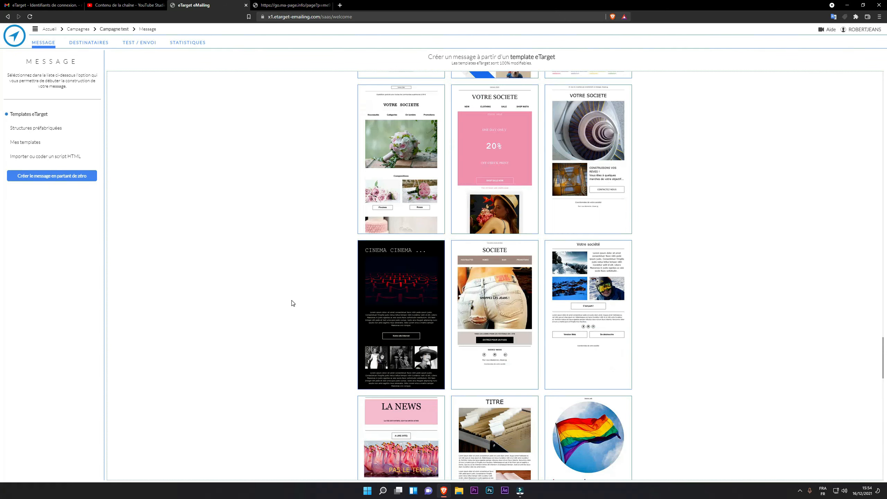
scroll(283, 291, up, 15)
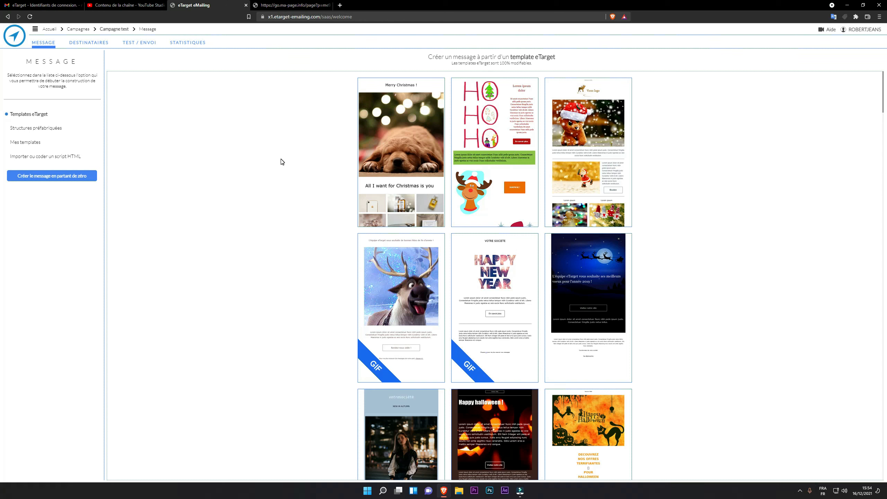
click(21, 129)
scroll(450, 319, down, 1)
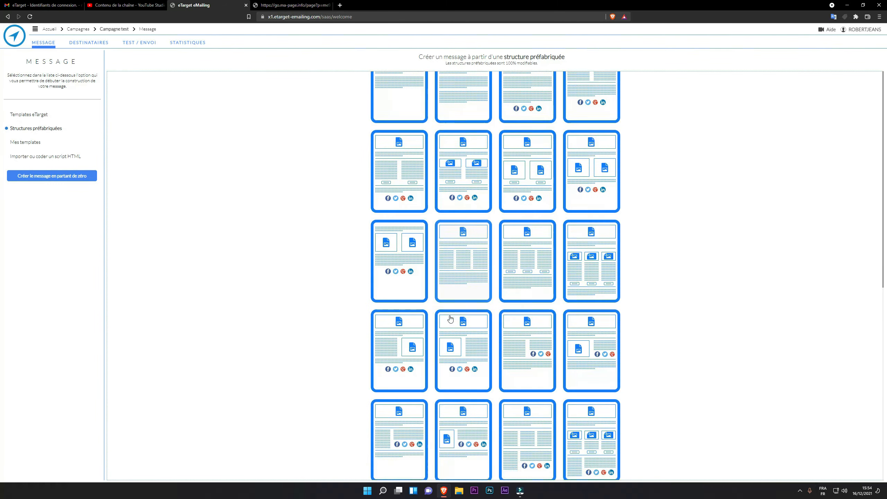
scroll(410, 303, up, 1)
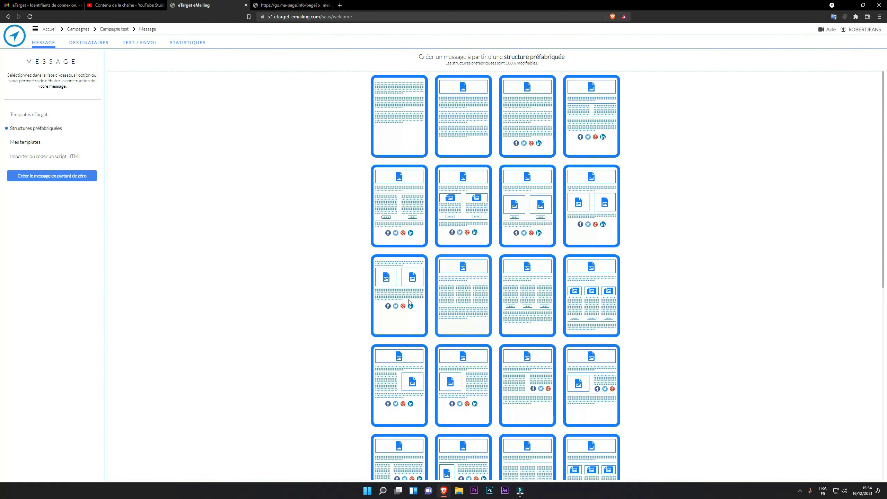
click(45, 146)
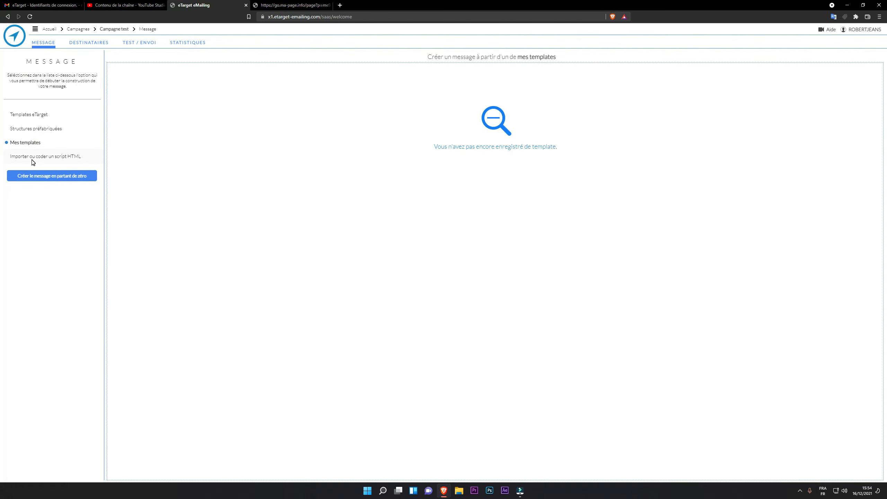
click(35, 118)
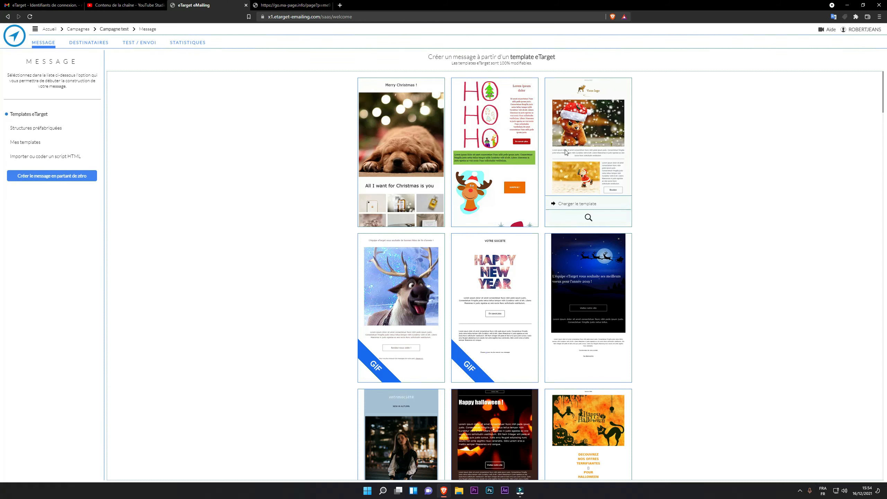
Find the Happy Valentine's Day template in the gallery and load it into the editor
mouse_move(415, 207)
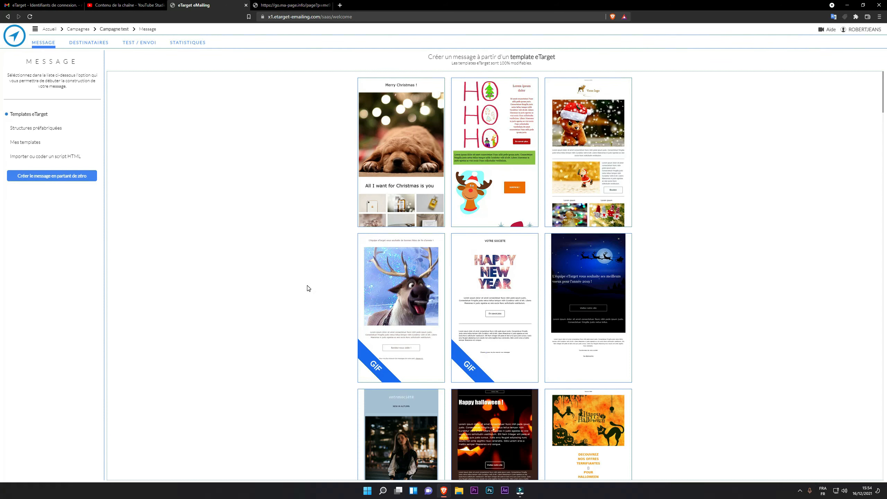
scroll(308, 286, down, 20)
scroll(297, 287, down, 10)
scroll(297, 287, up, 8)
mouse_move(497, 265)
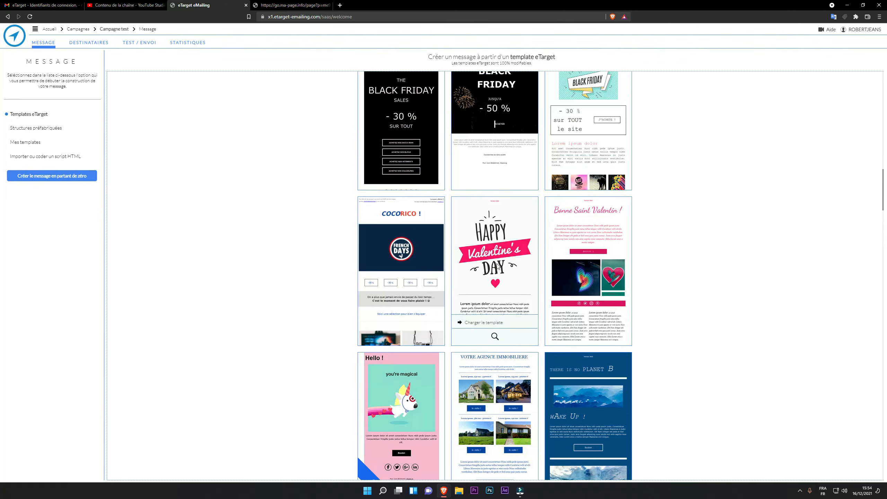
scroll(487, 262, down, 1)
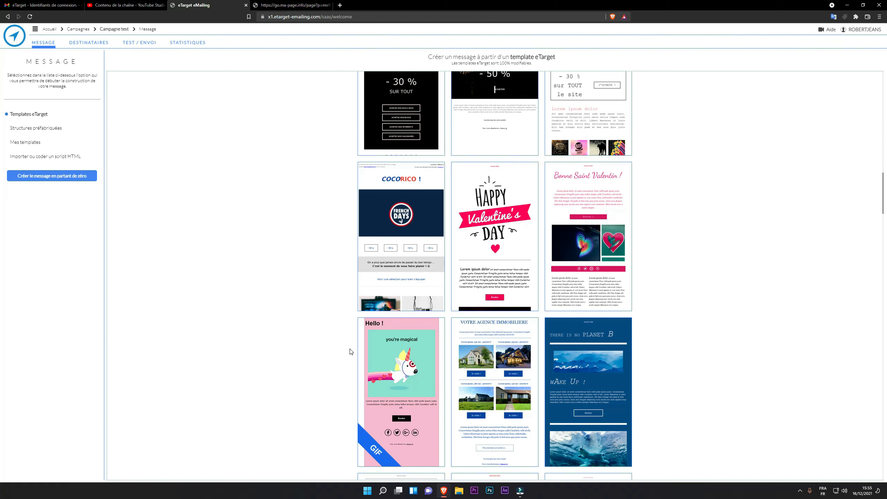
scroll(325, 299, down, 6)
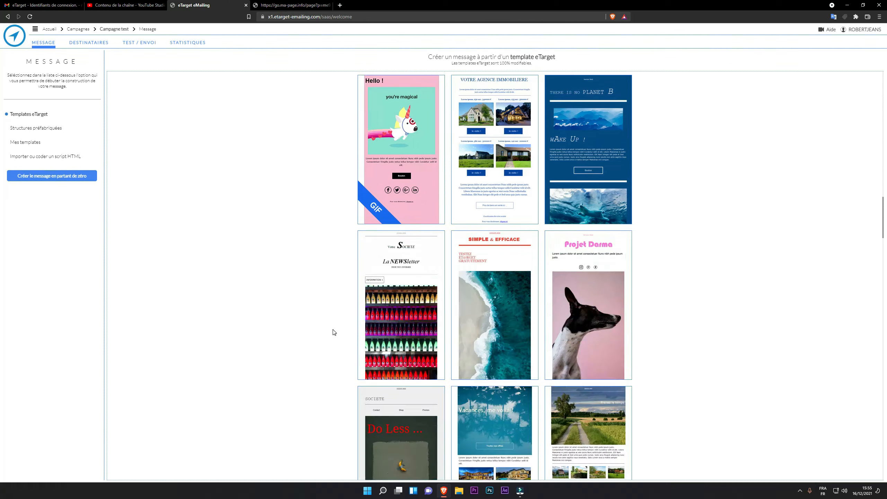
scroll(332, 333, up, 5)
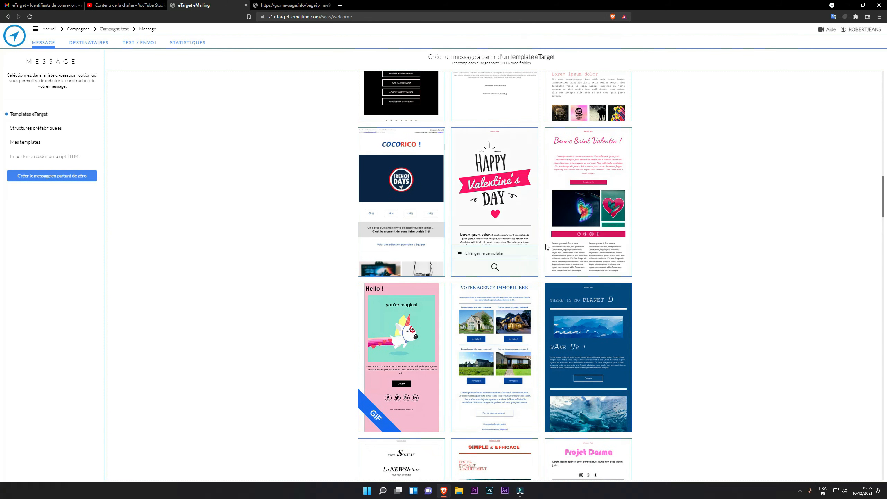
click(499, 257)
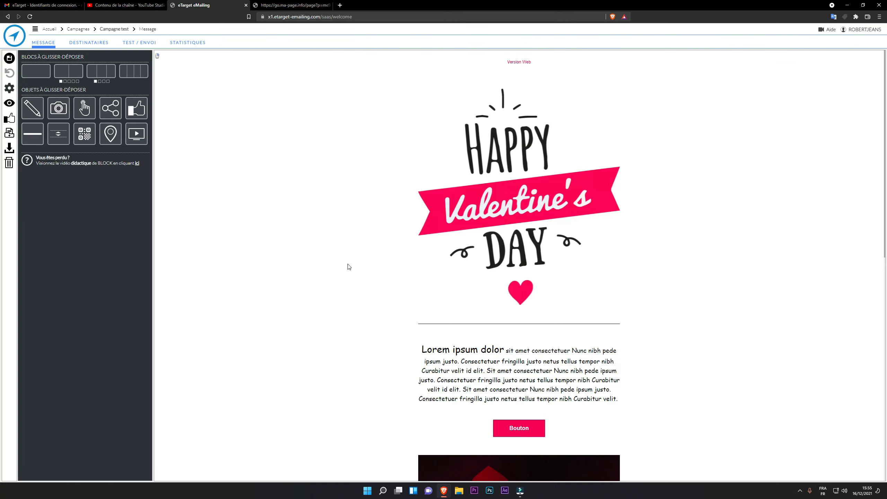
Select the Happy Valentine's Day header image to show 'Propriétés de l'image sélectionnée'
scroll(679, 354, down, 10)
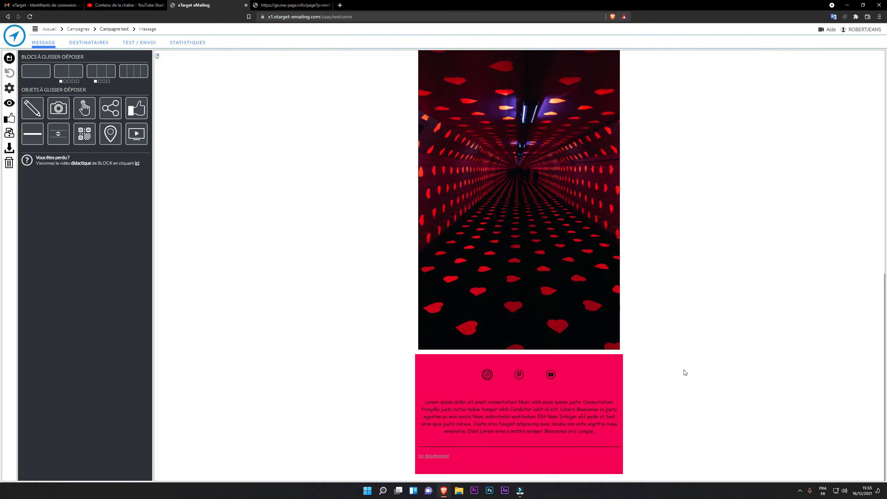
scroll(685, 370, up, 7)
scroll(691, 374, up, 4)
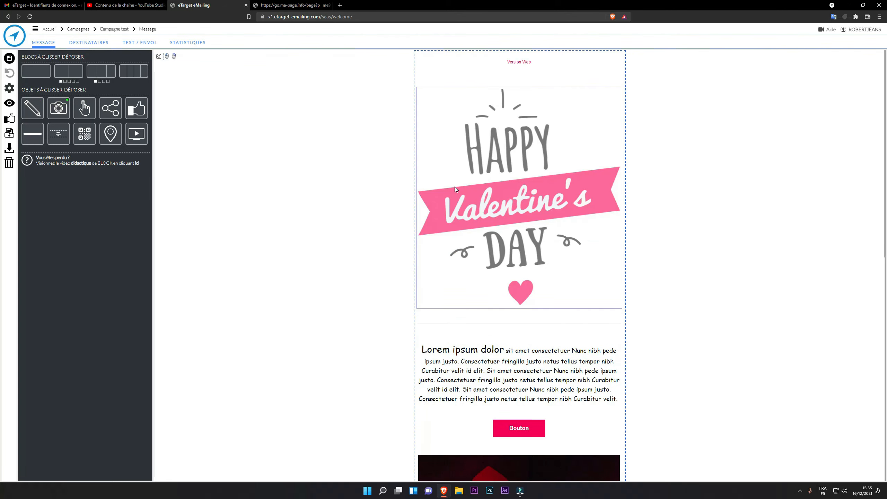
click(454, 187)
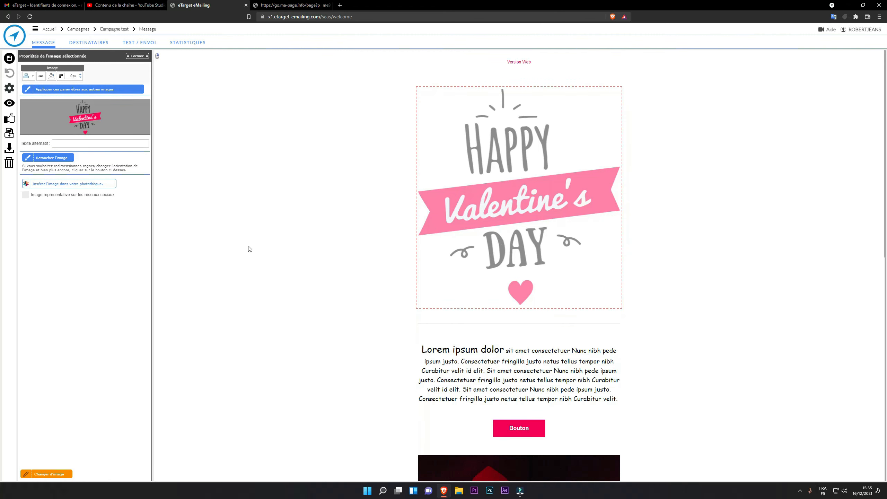
scroll(309, 311, down, 5)
scroll(310, 311, up, 5)
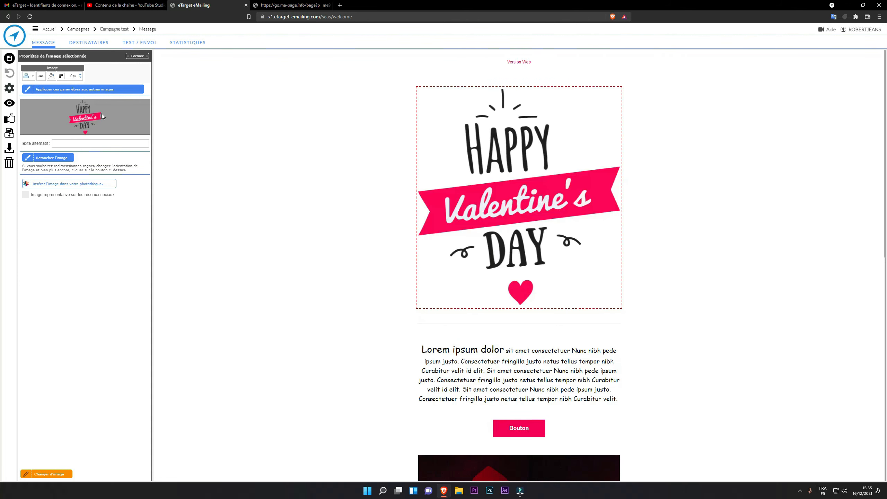
Replace the header image with 'bannière page de vente bulgan.png' uploaded from the desktop
click(44, 475)
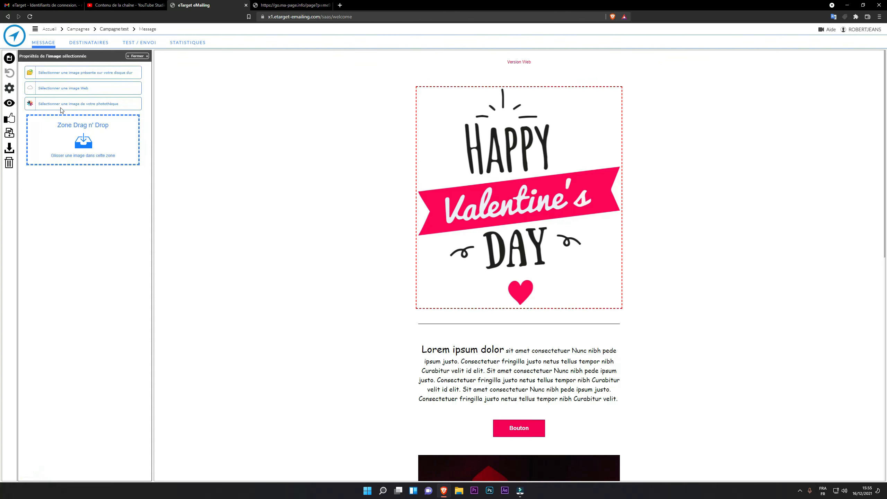
click(116, 73)
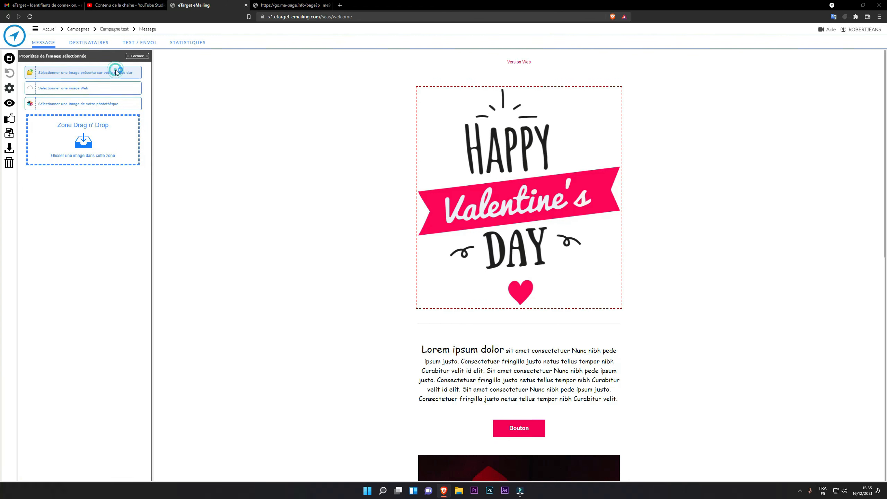
click(44, 59)
scroll(167, 265, down, 1)
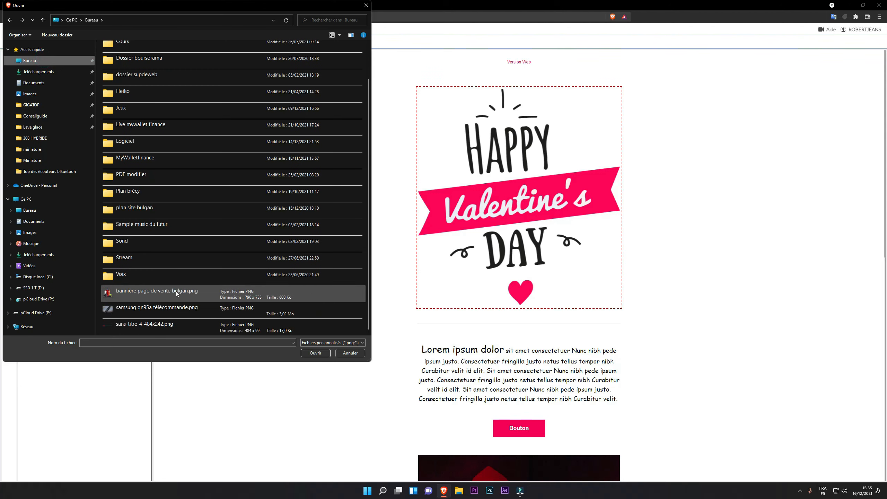
double_click(131, 294)
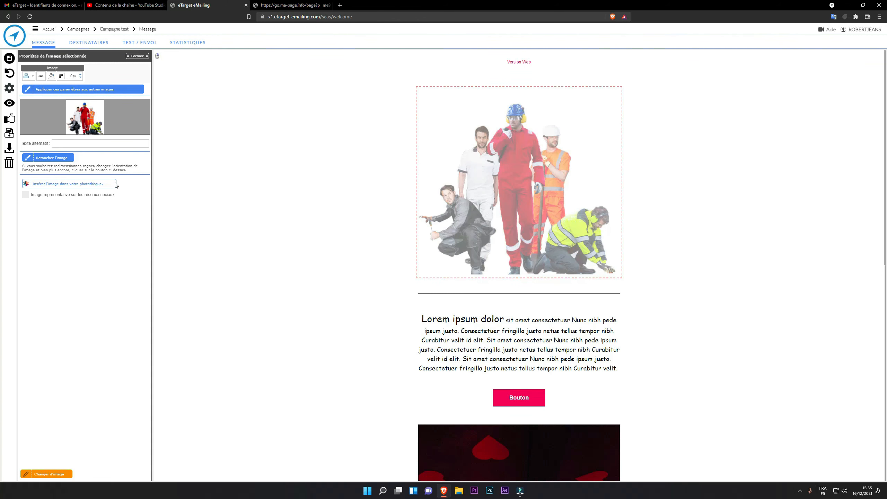
Try a blue image background, remove it again, check alignment, and close the image properties
click(52, 76)
click(85, 101)
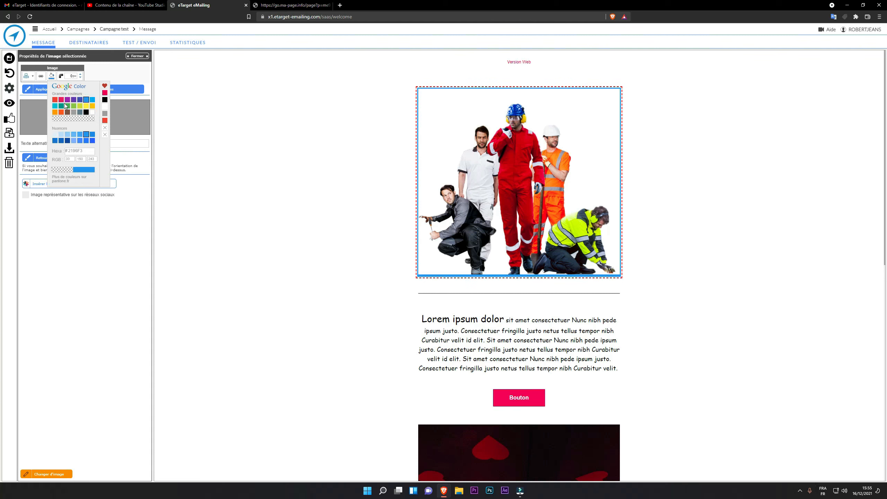
click(89, 119)
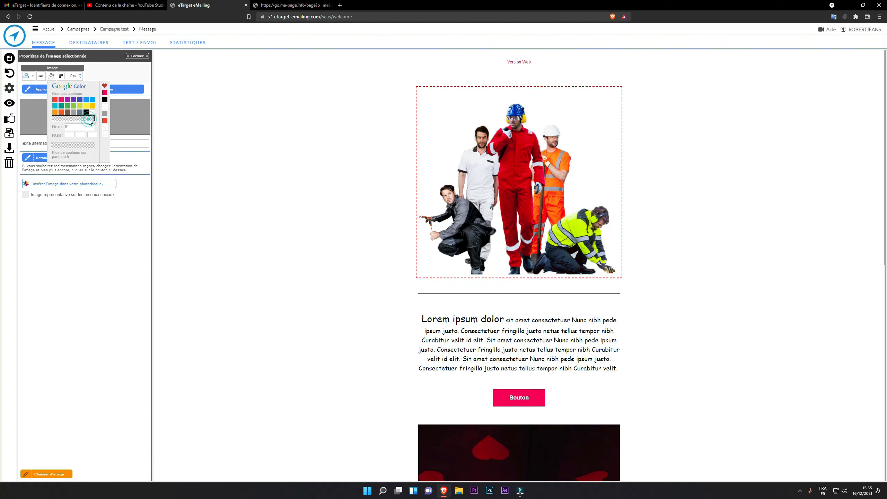
click(107, 68)
click(30, 77)
click(106, 77)
click(291, 164)
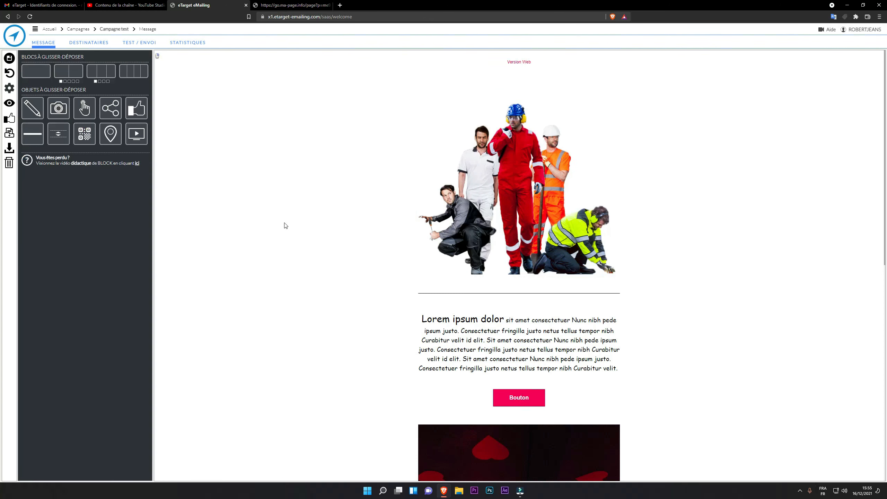
Replace the Lorem ipsum paragraph under the workers photo with 'efgzegzegzegezgze'
scroll(285, 225, down, 2)
click(468, 259)
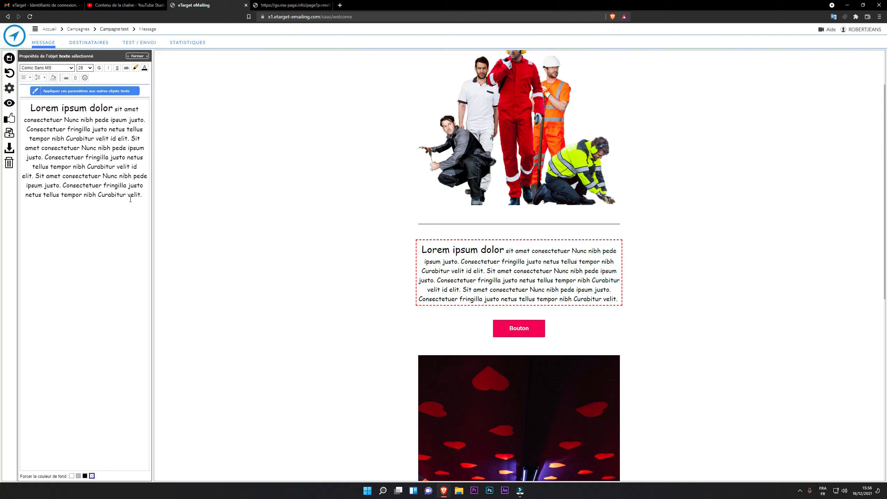
click(104, 208)
text(ehfoiehfoizehfoi)
drag(135, 206, 10, 105)
key(BackSpace)
text(efgzegzegzegezgze)
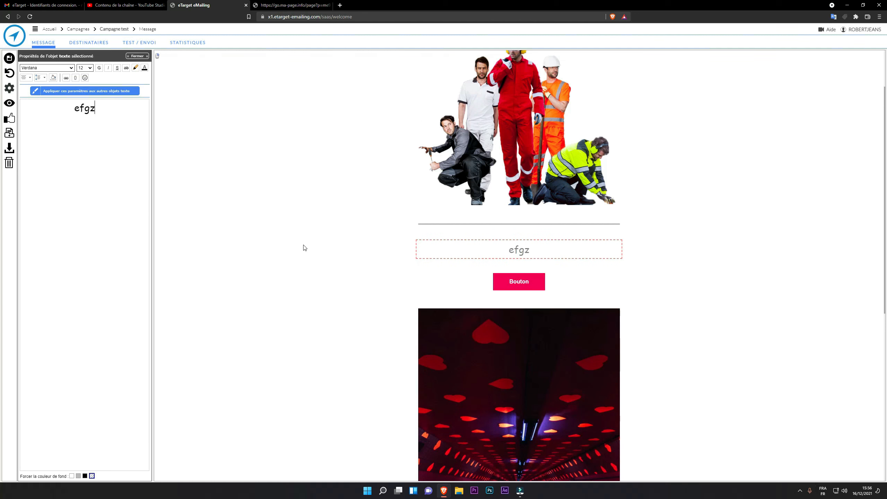
click(324, 254)
click(507, 259)
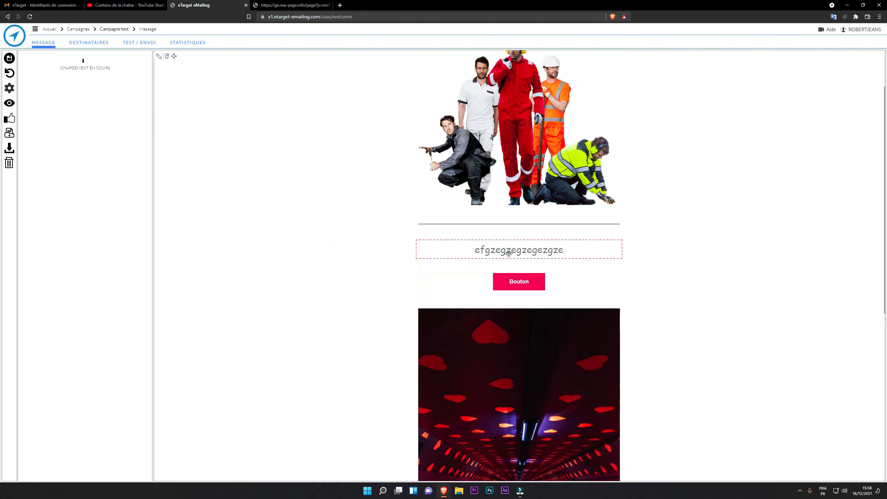
click(134, 111)
click(268, 217)
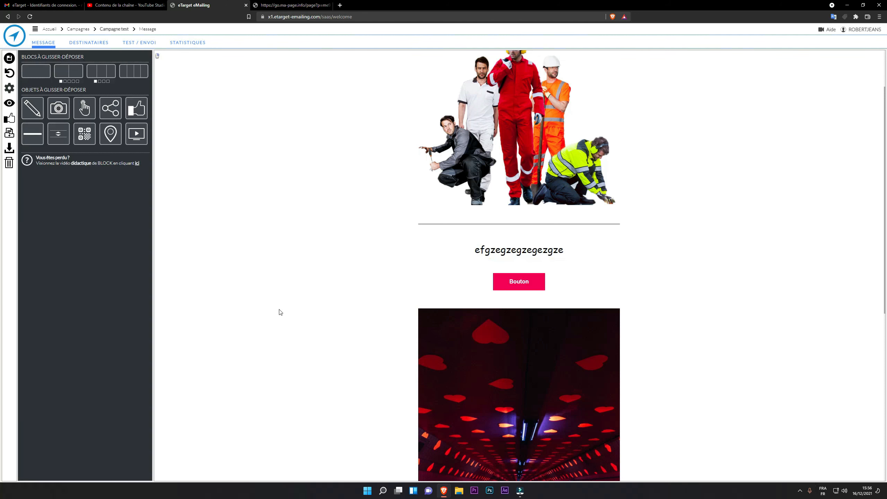
scroll(280, 318, down, 1)
click(523, 257)
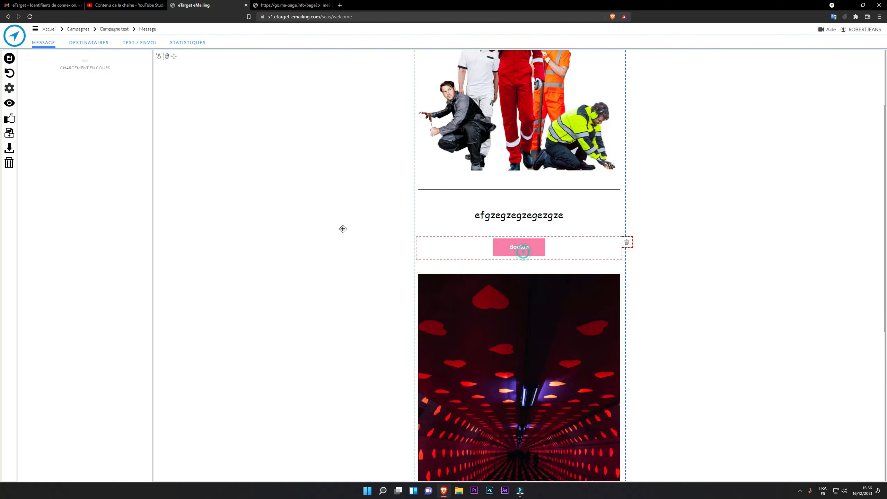
triple_click(105, 171)
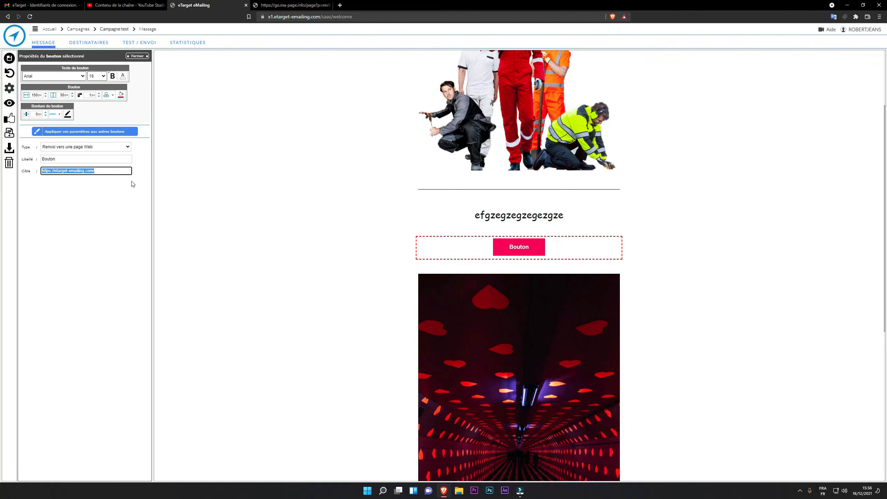
click(128, 146)
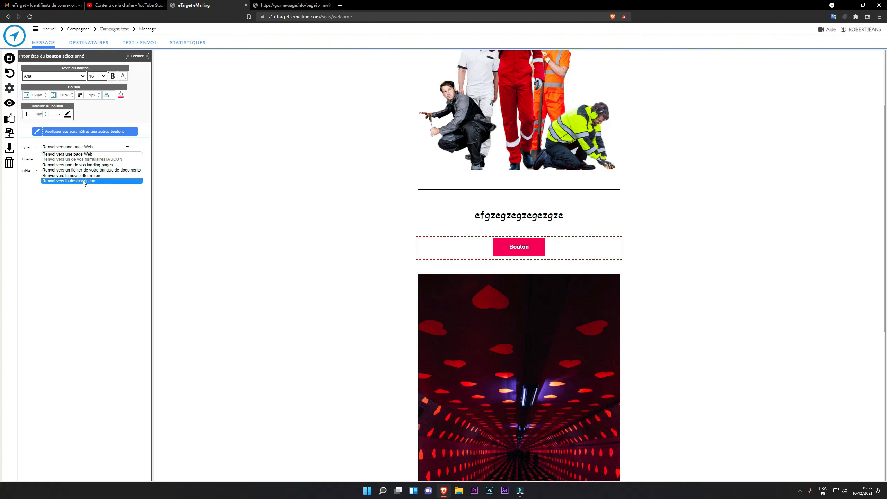
click(93, 202)
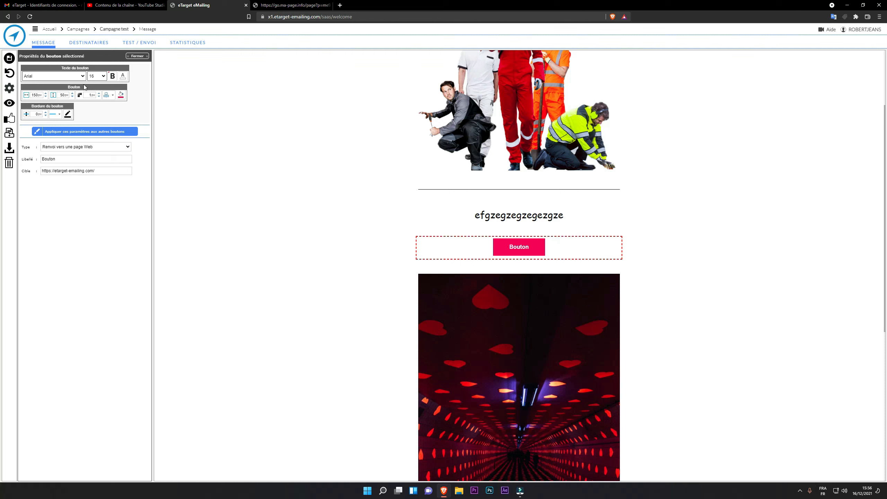
click(217, 151)
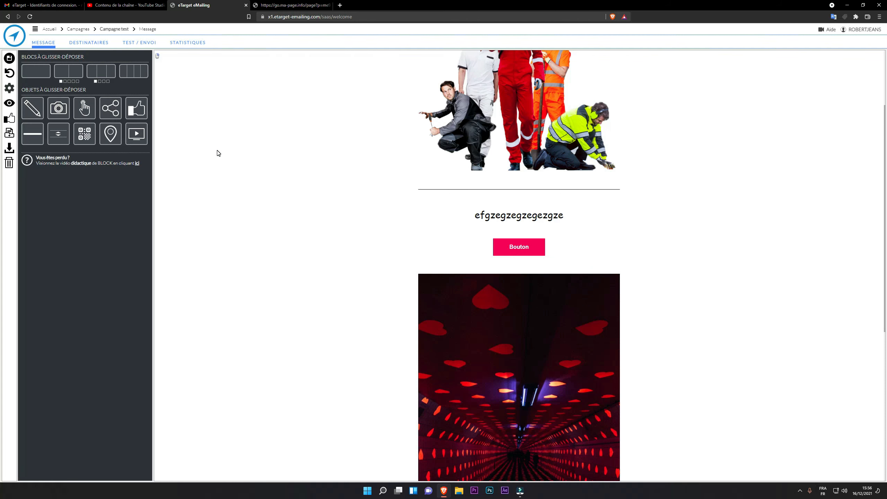
scroll(353, 267, down, 8)
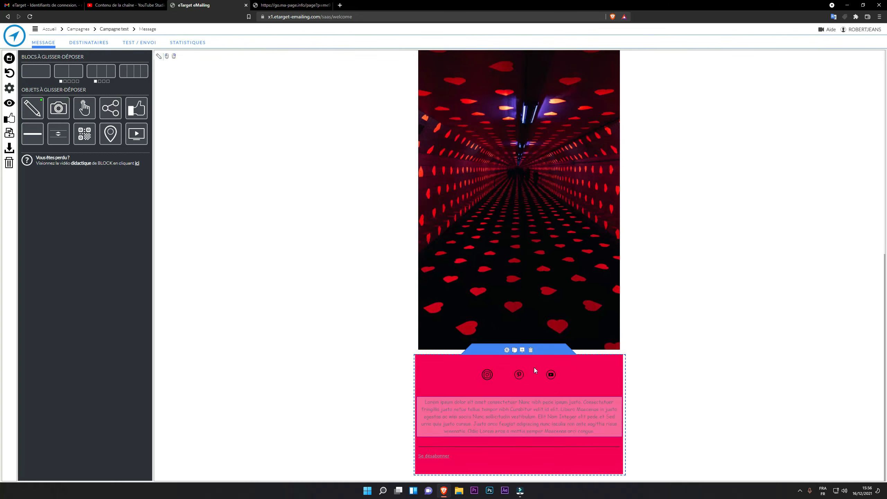
click(479, 456)
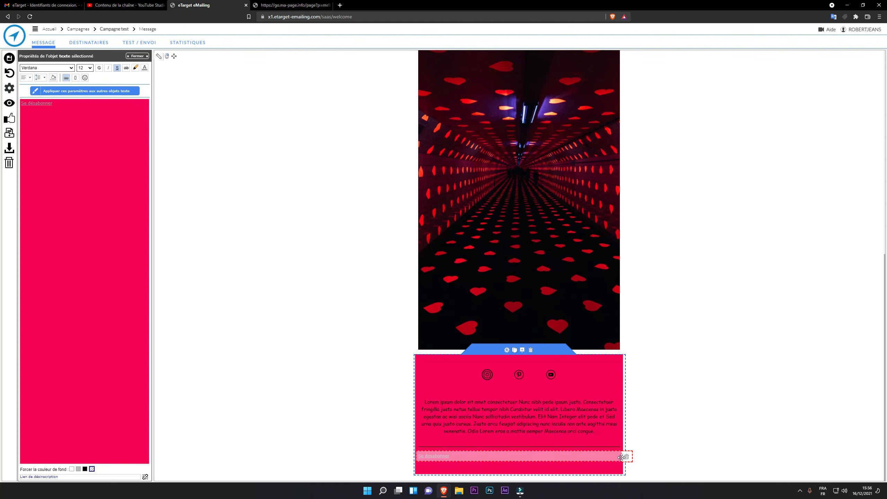
click(207, 288)
scroll(234, 309, up, 10)
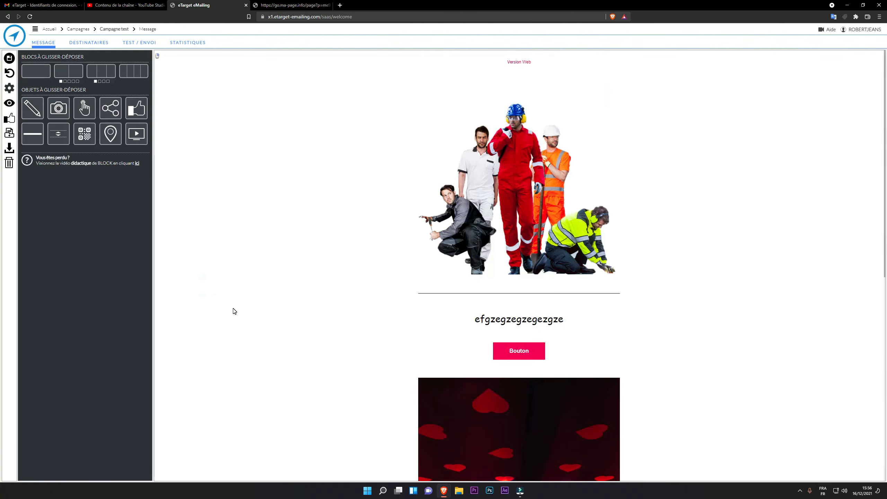
scroll(234, 311, down, 7)
scroll(234, 312, up, 7)
Show the Version Web link's button properties and look through the email preview
click(514, 67)
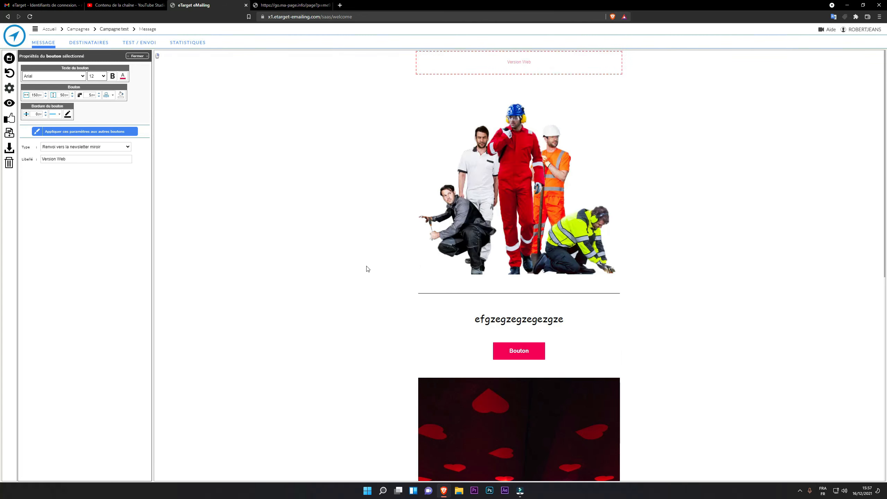
scroll(363, 275, down, 6)
scroll(363, 273, up, 4)
scroll(364, 274, up, 4)
scroll(311, 327, down, 7)
scroll(316, 328, up, 7)
Switch to the DESTINATAIRES step showing the Aisne Magasin Jeans list of 3 986 contacts
click(85, 45)
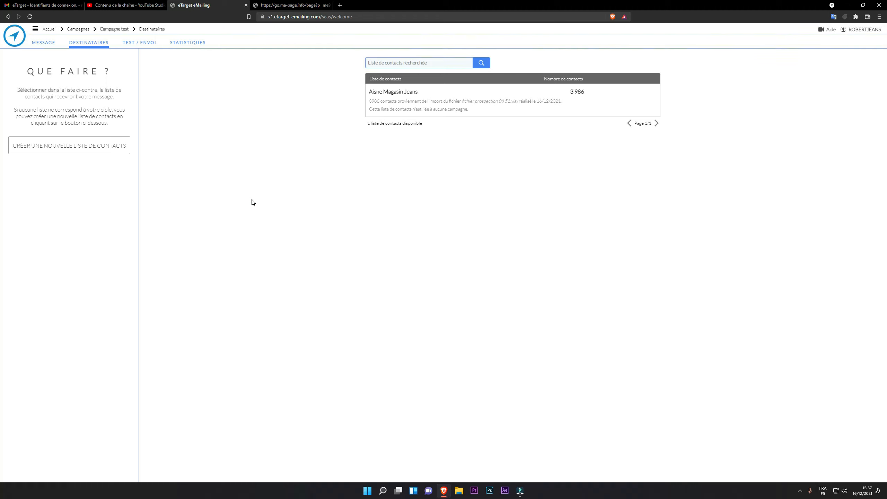
mouse_move(532, 88)
In the TEST / ENVOI step, fill in the Nom de l'expéditeur field with the sender name
click(140, 42)
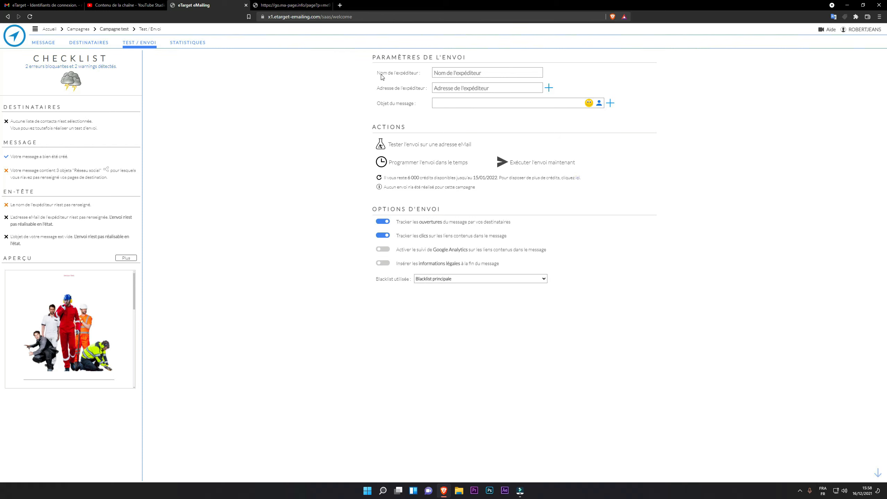
click(486, 70)
click(41, 5)
click(97, 54)
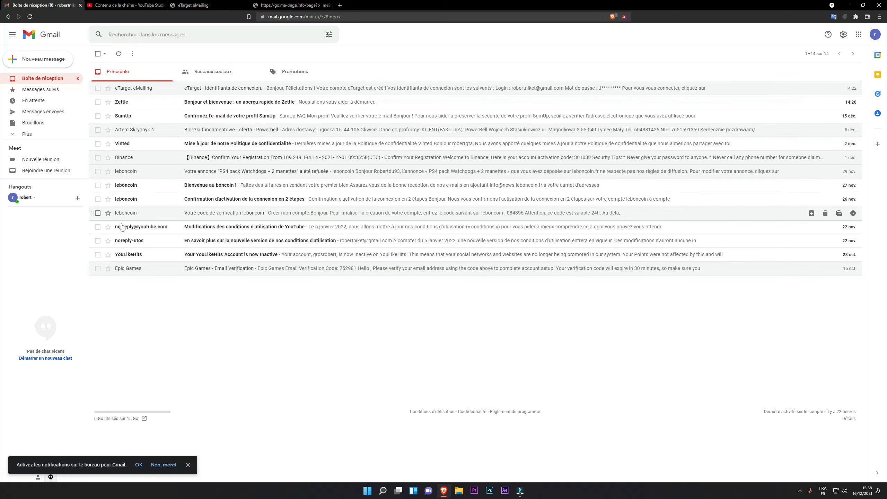
click(193, 5)
click(478, 74)
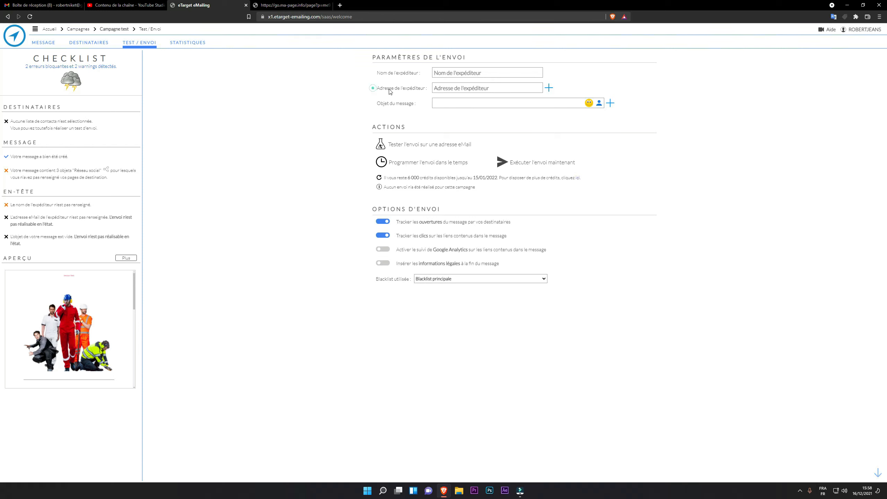
click(473, 87)
click(466, 70)
click(462, 74)
text(ROB)
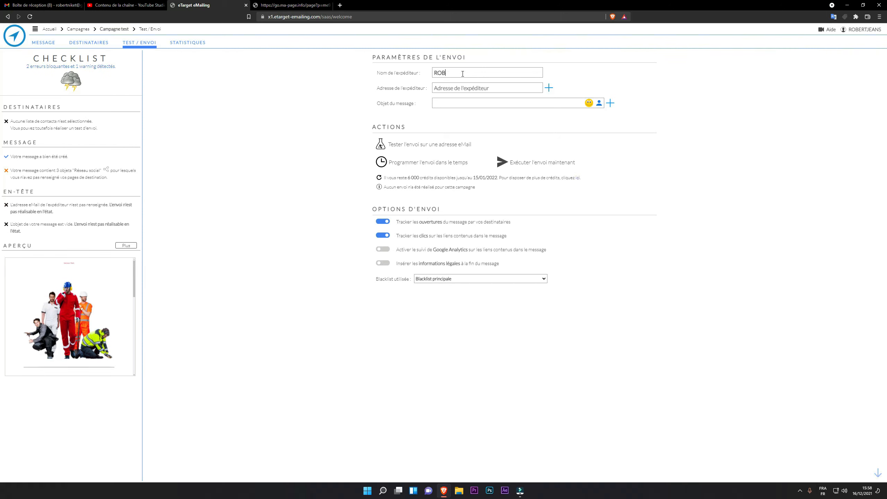
text(ERTJEANS)
Enter the sender's e-mail address in Adresse de l'expéditeur
click(450, 88)
click(42, 4)
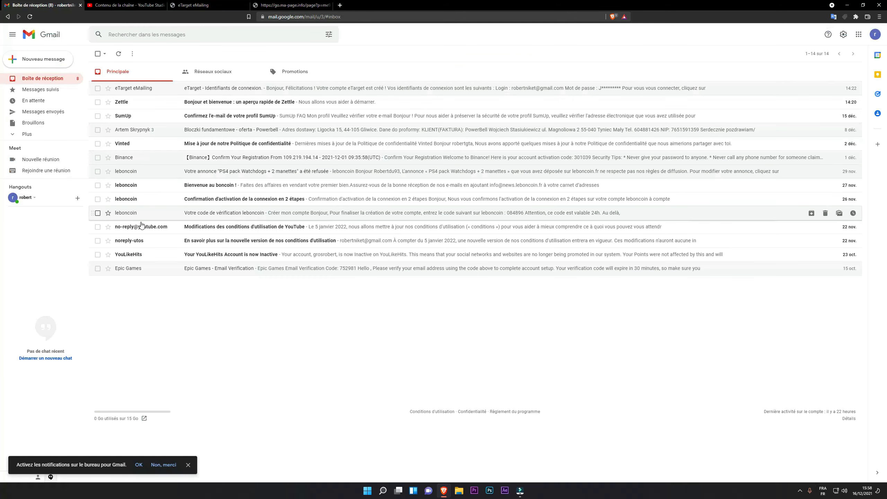
click(182, 4)
click(453, 87)
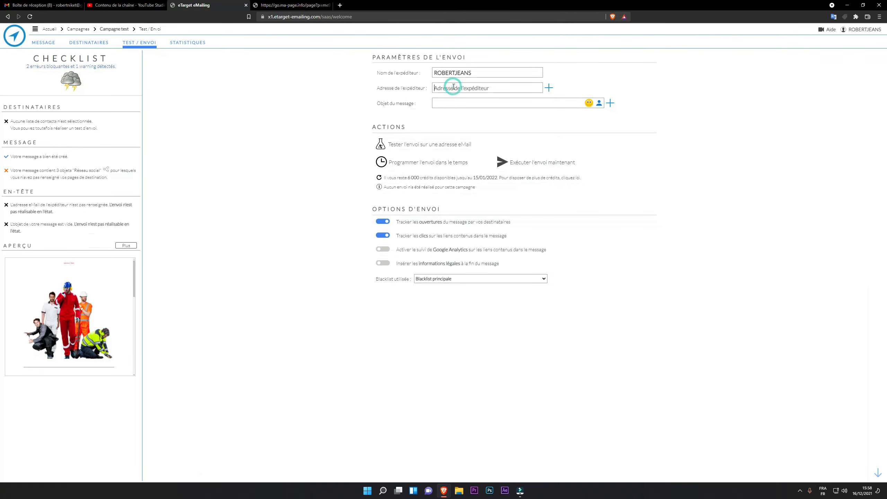
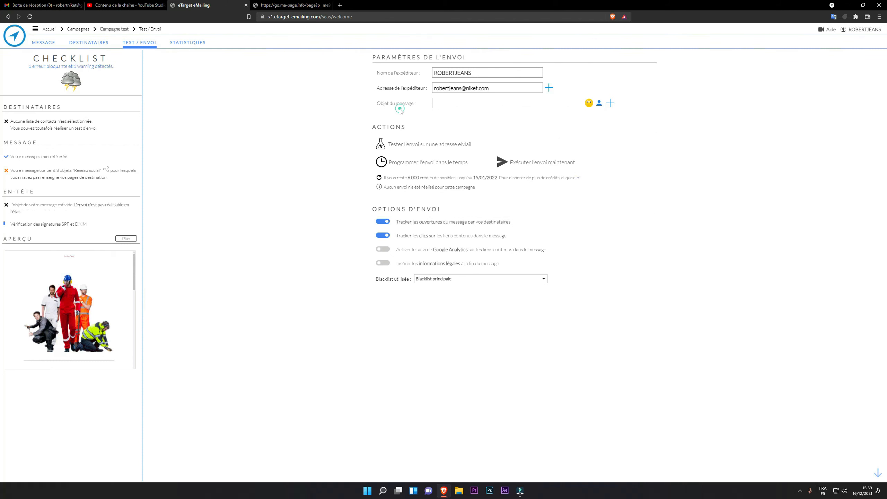
click(456, 103)
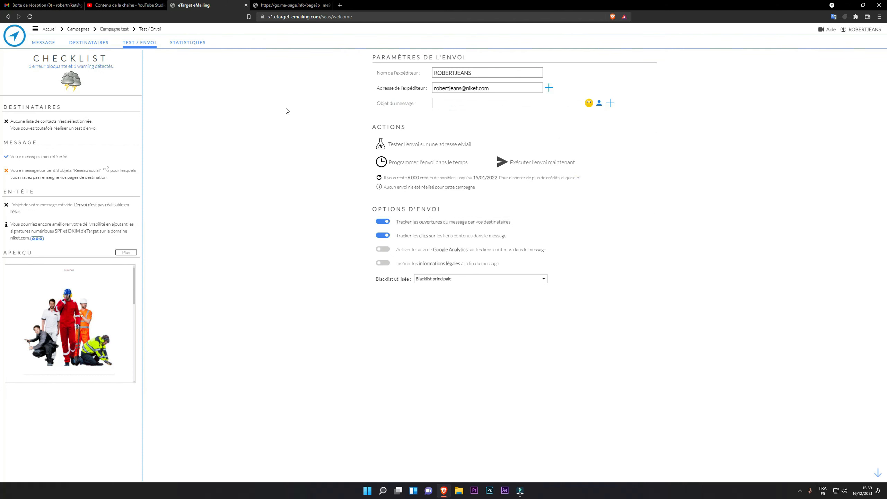
Enter 'iozeaufyhzeofgheozufheziuo' as the Objet du message subject line
key(ctrl+1)
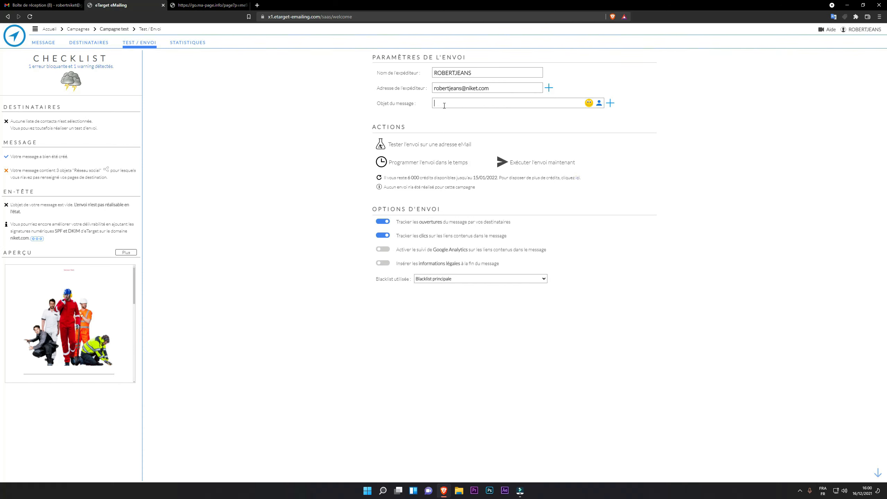
text(iozeaufyhzeofgheozufheziuo)
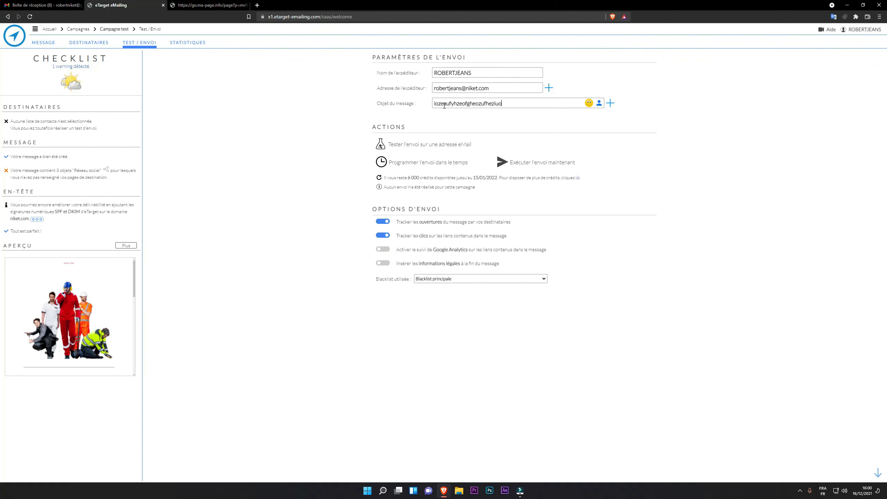
click(589, 103)
Append an emoji to the subject and keep Blacklist principale as the blacklist used
click(554, 129)
click(471, 279)
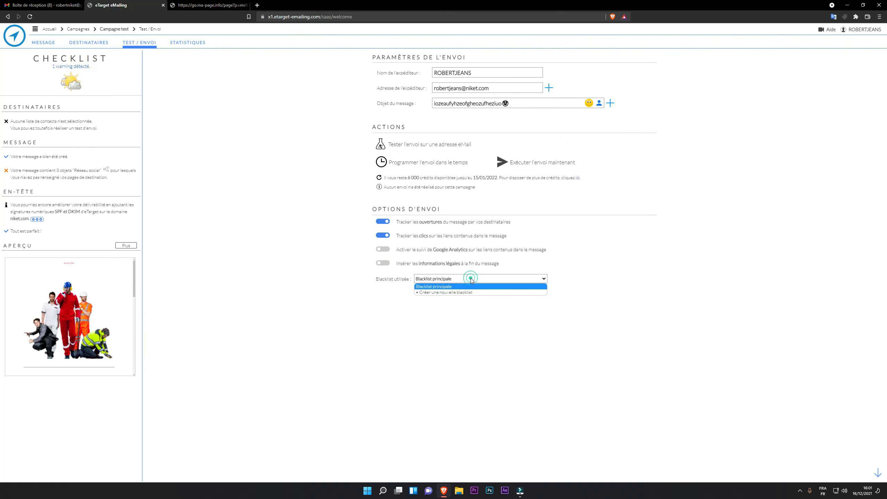
click(450, 306)
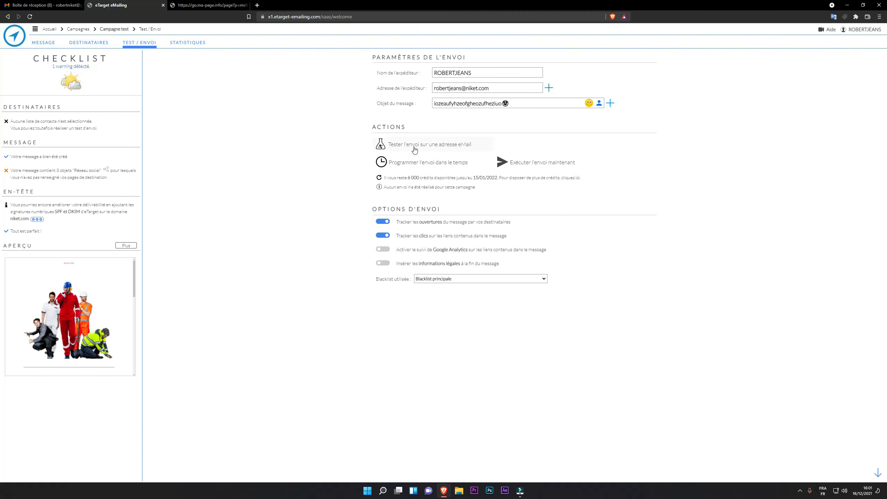
Paste the Gmail test address into the test-send dialog, send the test, and dismiss the confirmation
click(415, 150)
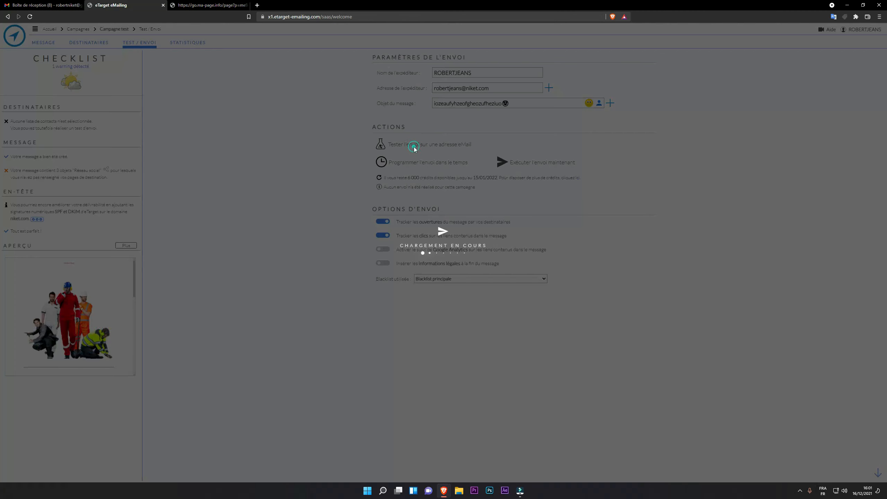
click(403, 234)
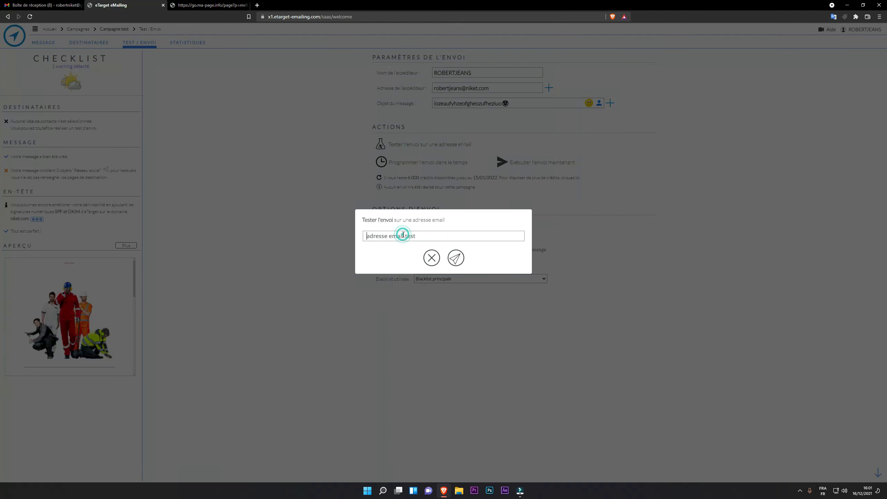
key(ctrl+v)
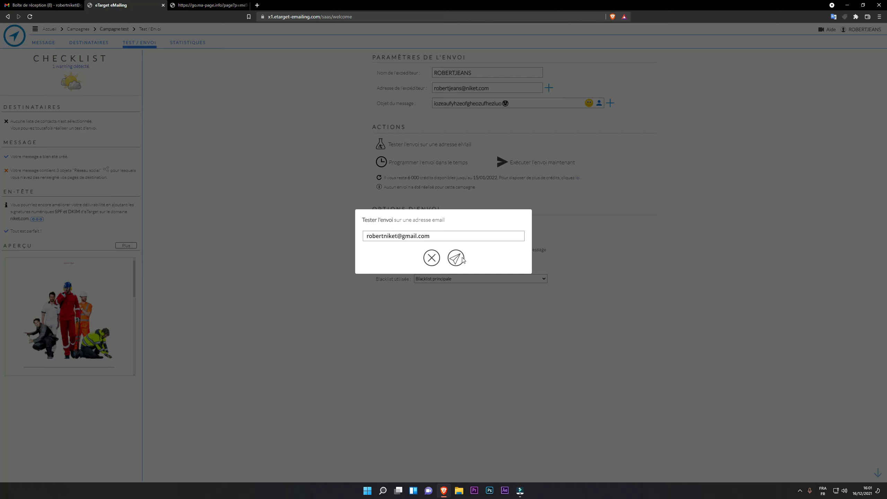
click(460, 260)
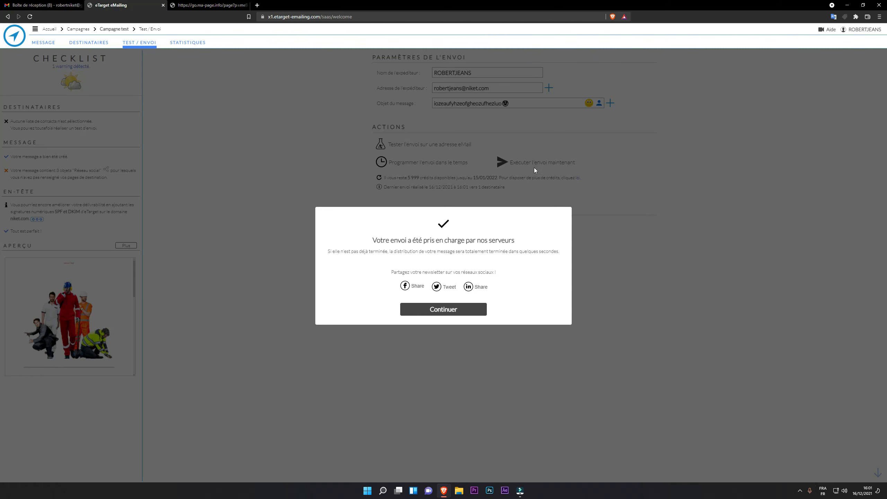
click(438, 311)
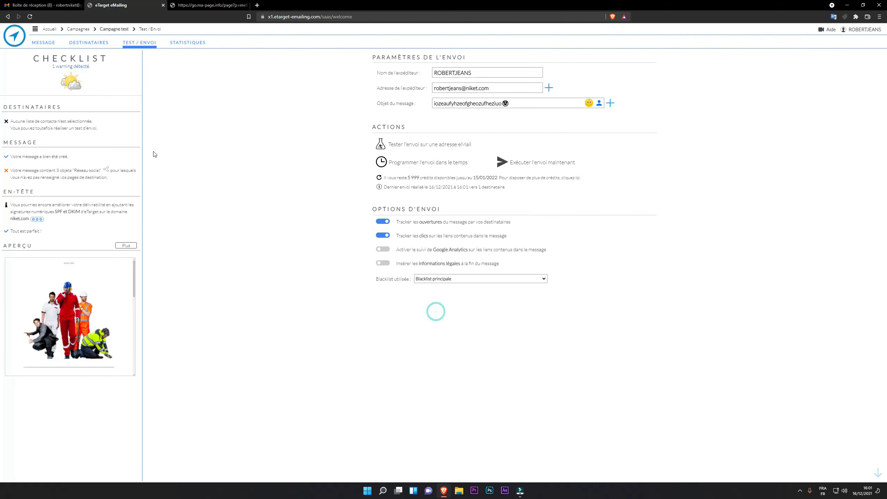
Refresh the Gmail inbox and check the new test email's sender and subject against the eTarget settings
click(42, 4)
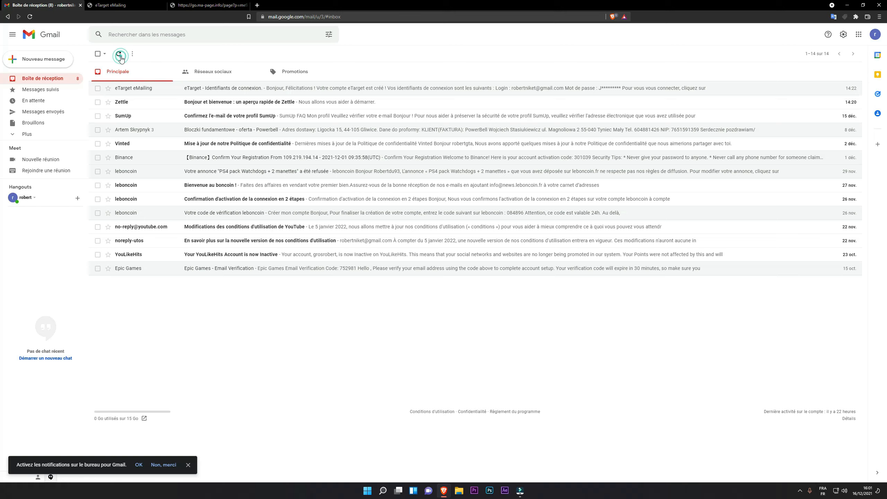
click(119, 53)
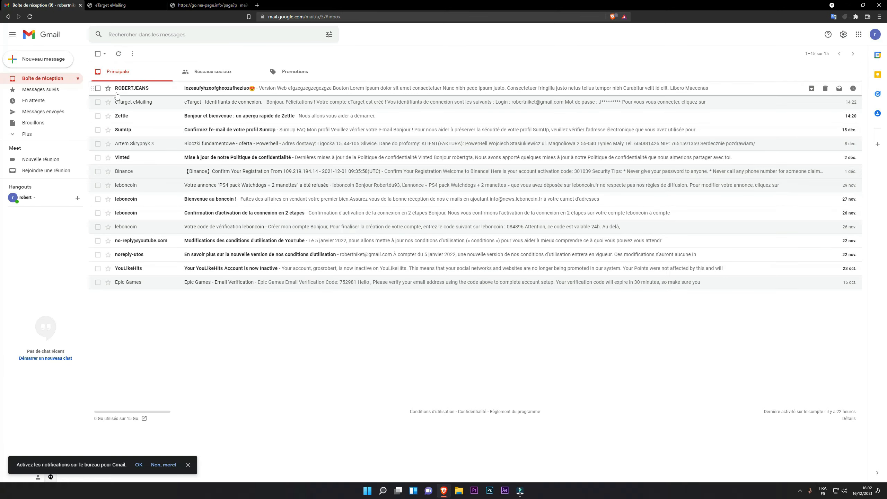
click(119, 4)
double_click(475, 69)
click(54, 5)
click(101, 3)
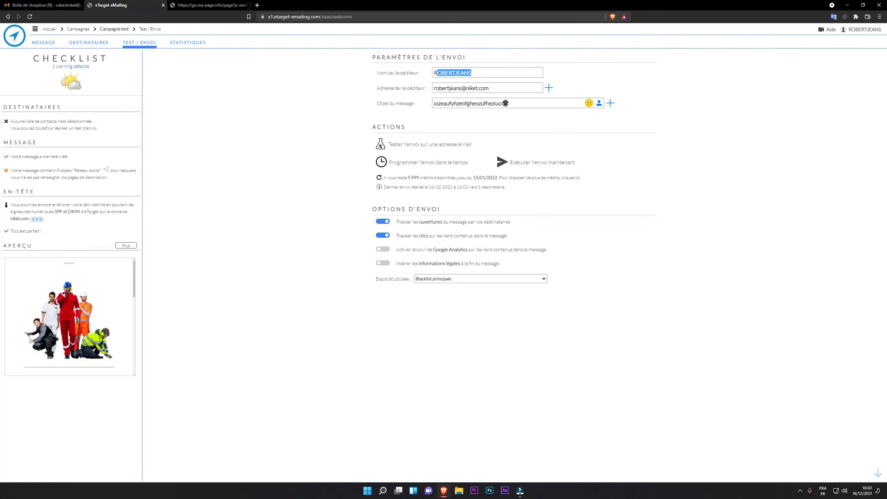
click(516, 103)
click(507, 102)
click(56, 5)
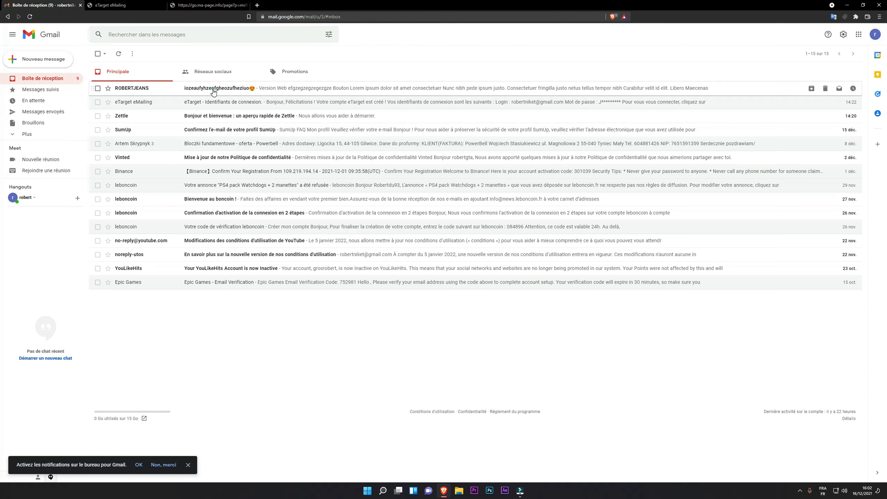
click(210, 88)
Show the test email's full sender details, select the sender address and sending server, then close them
scroll(297, 245, down, 10)
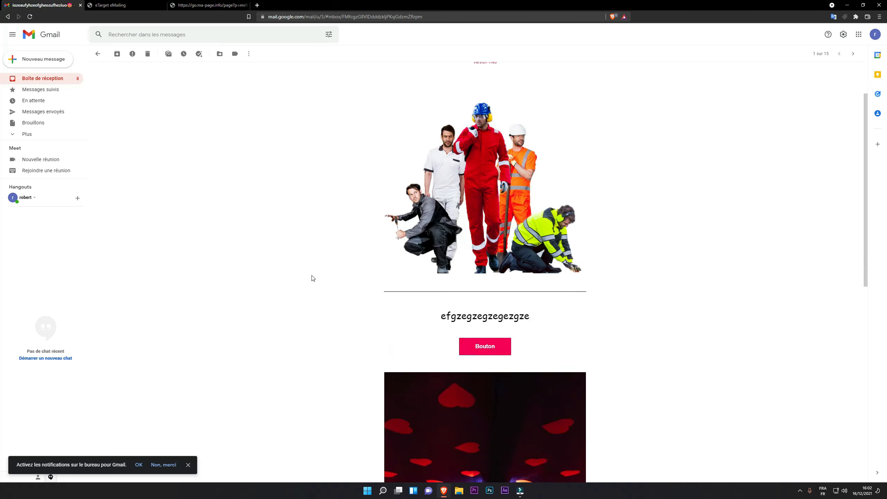
scroll(312, 287, up, 5)
scroll(316, 293, up, 7)
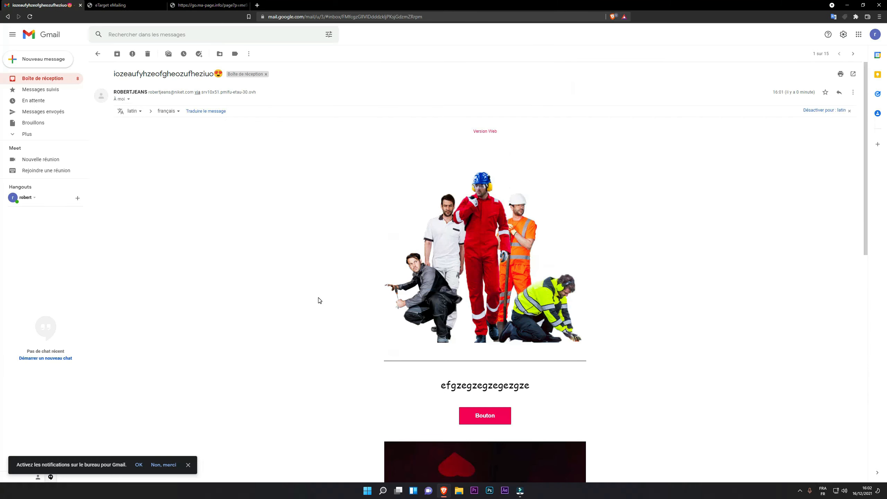
click(128, 99)
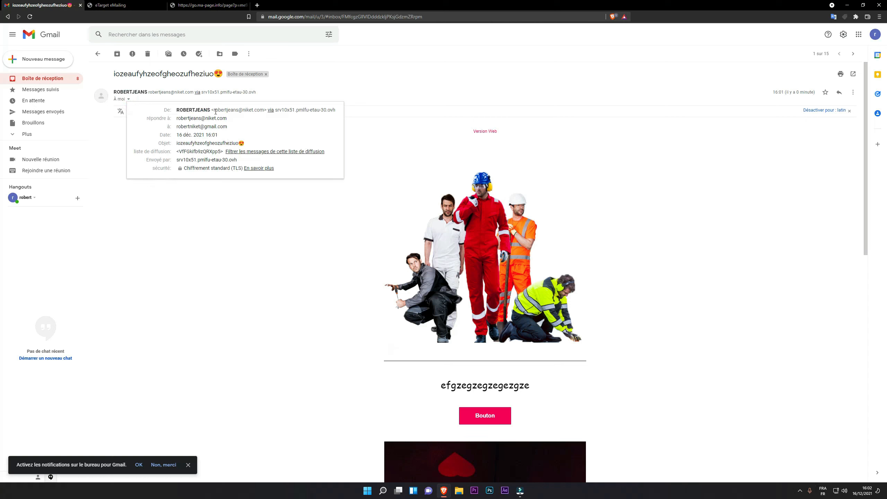
drag(213, 111, 276, 111)
click(336, 111)
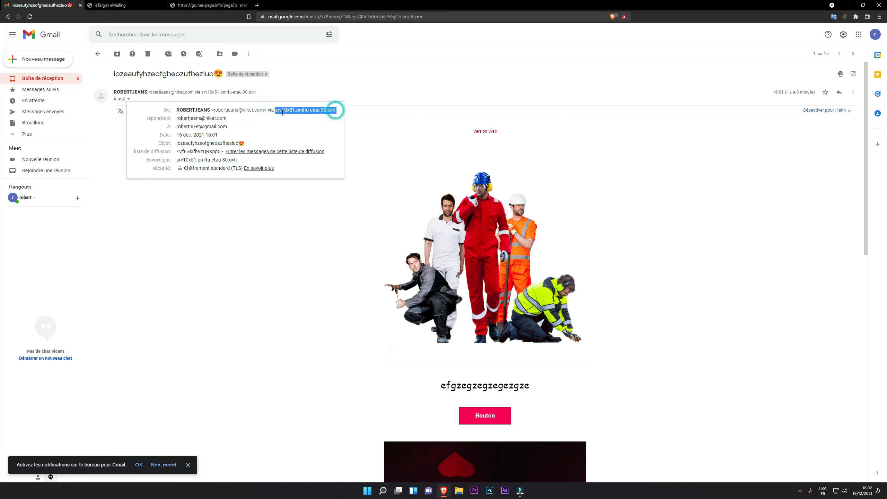
click(372, 138)
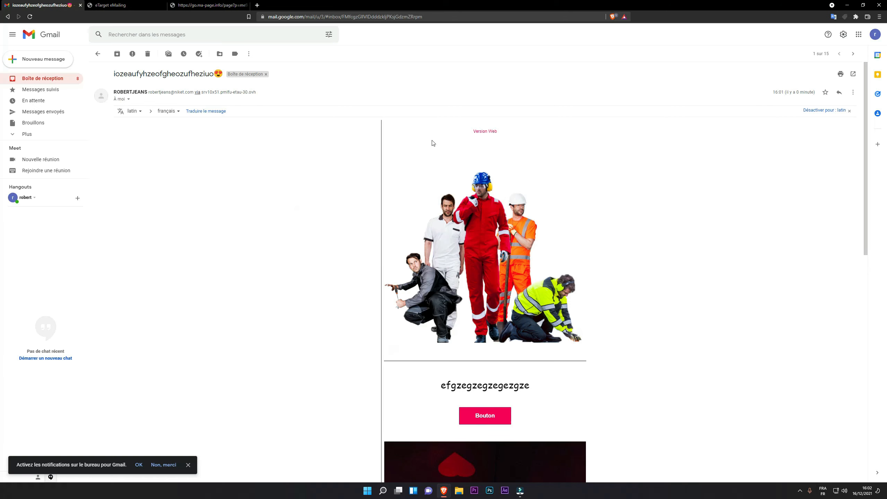
Open the email's 'Version Web', look it over, and close it
click(482, 133)
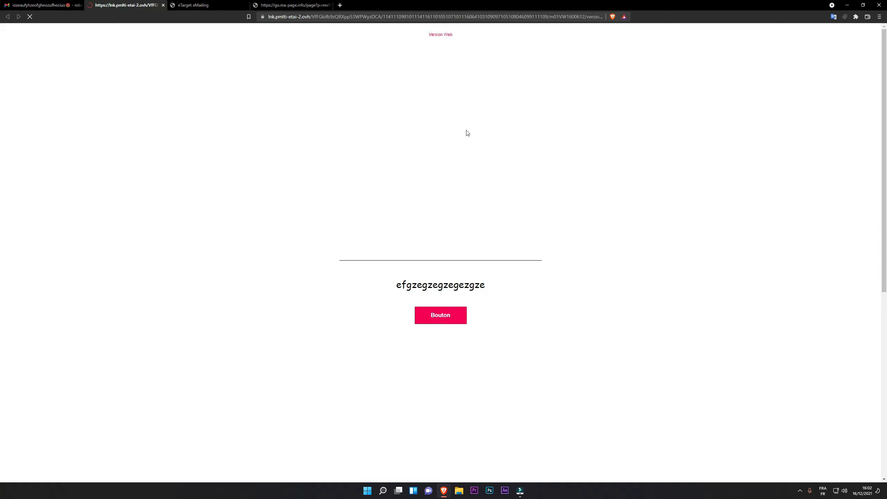
scroll(254, 203, down, 8)
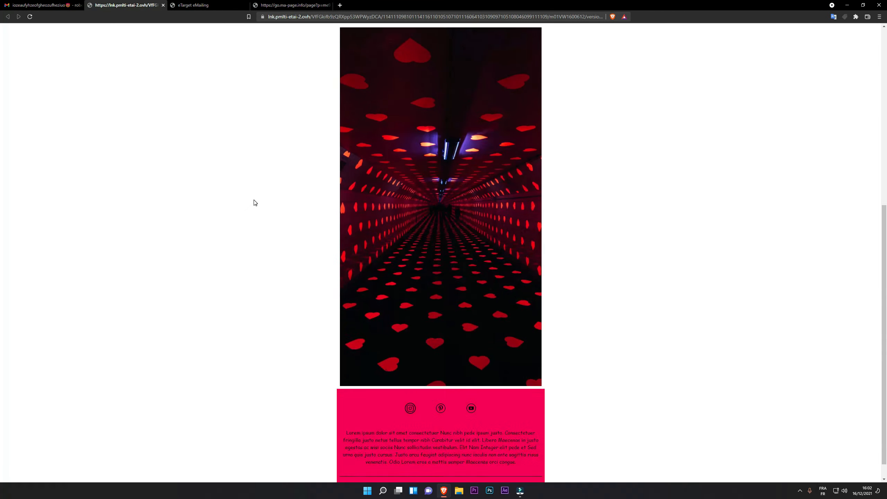
scroll(255, 203, up, 9)
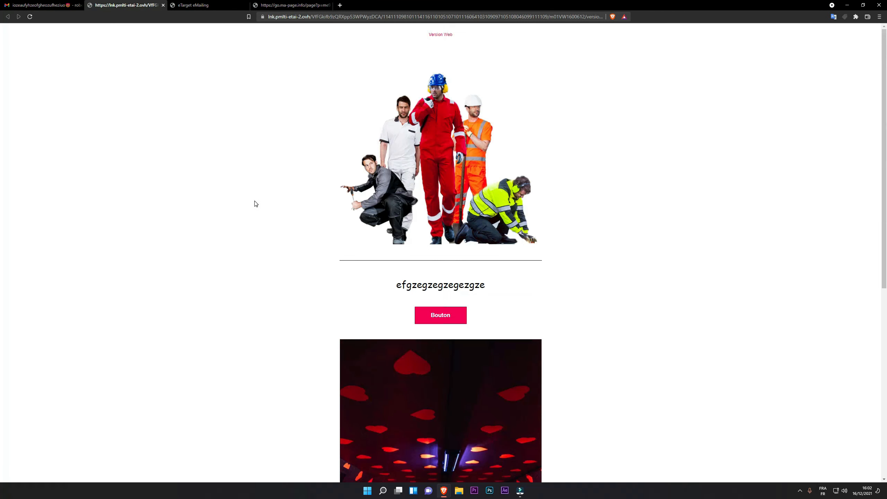
click(163, 5)
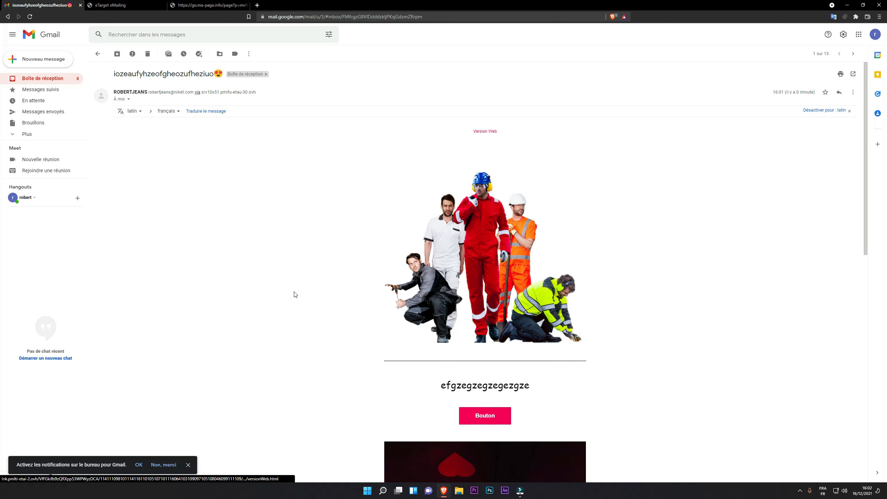
Unsubscribe the test address through the email's 'Se désabonner' link and confirm the unsubscription
scroll(293, 294, down, 10)
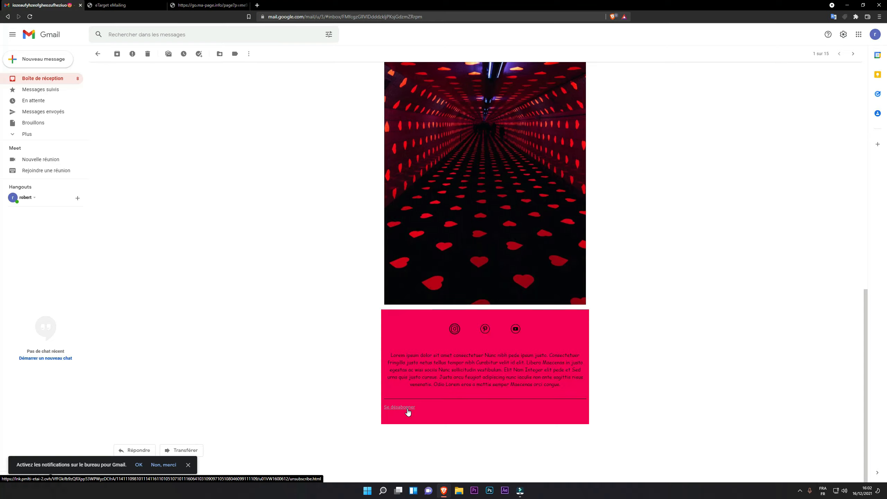
click(407, 409)
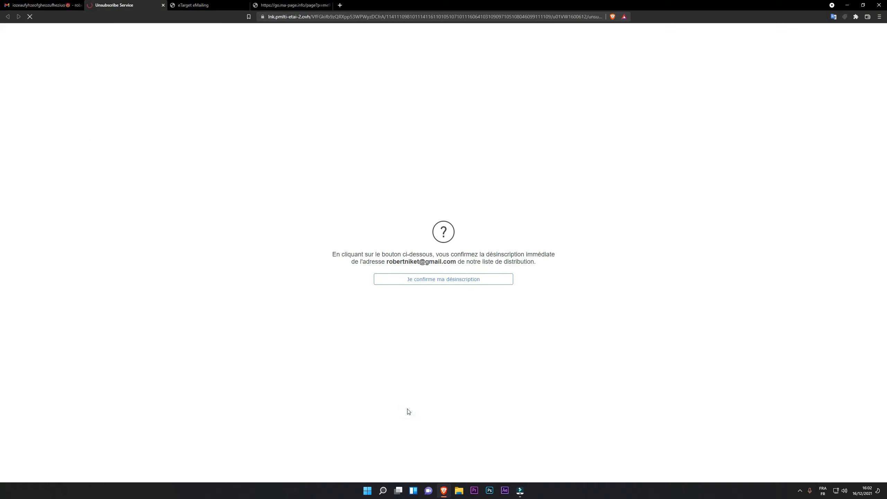
click(430, 283)
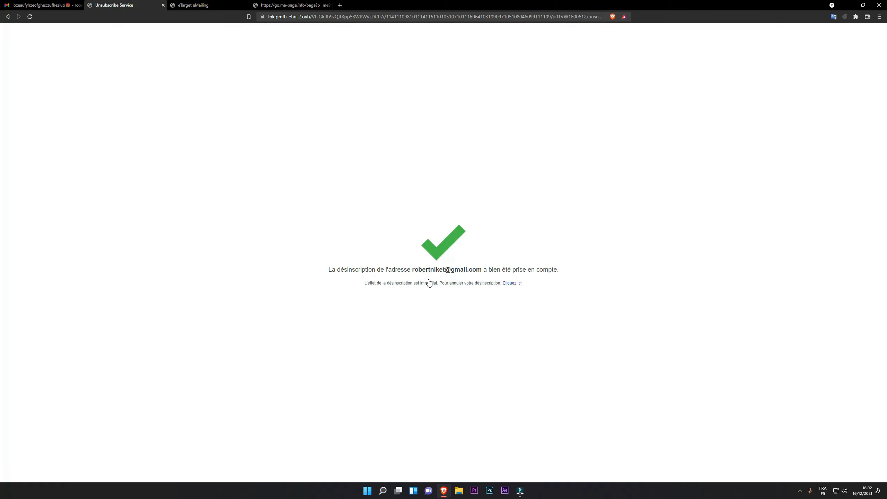
click(194, 5)
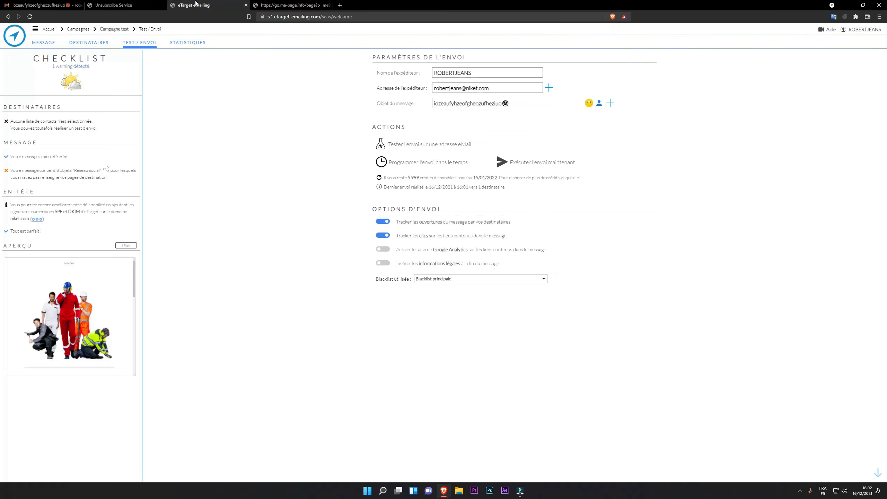
Open the STATISTIQUES tab and read the donut charts: 1 reader, 0 clickers, 1 unsubscribe
click(193, 46)
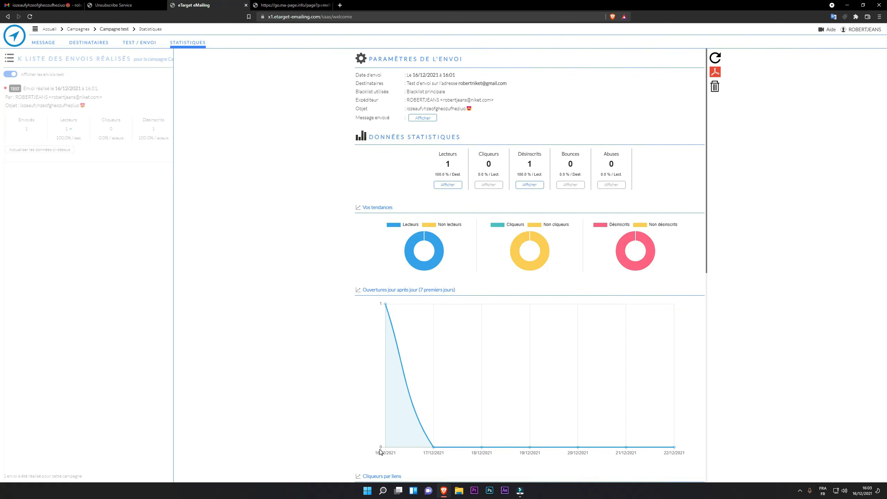
mouse_move(386, 306)
mouse_move(523, 260)
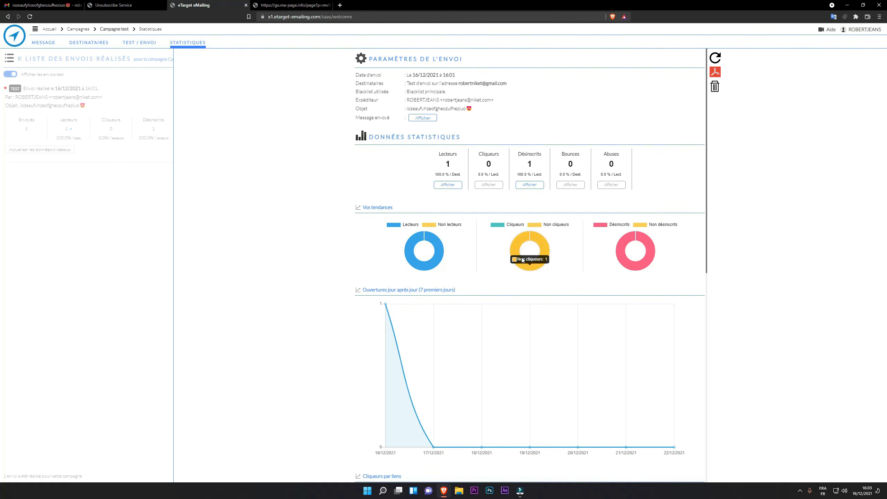
mouse_move(621, 259)
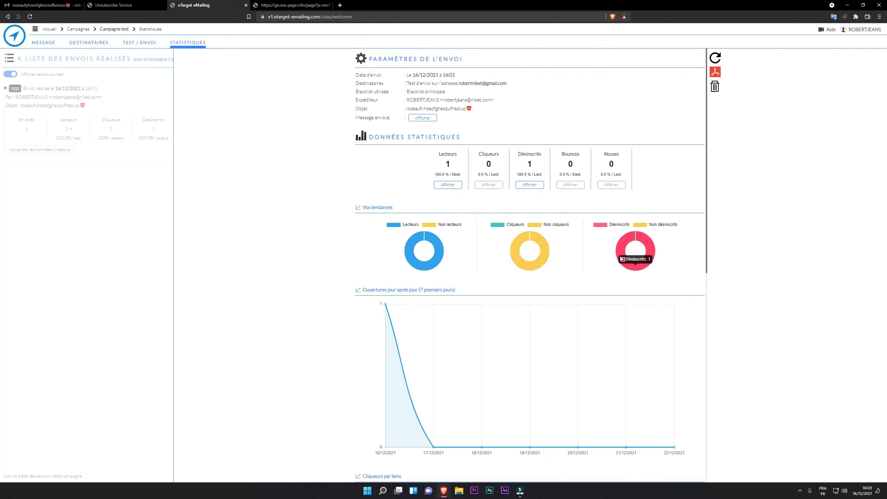
scroll(390, 311, down, 5)
scroll(410, 320, down, 4)
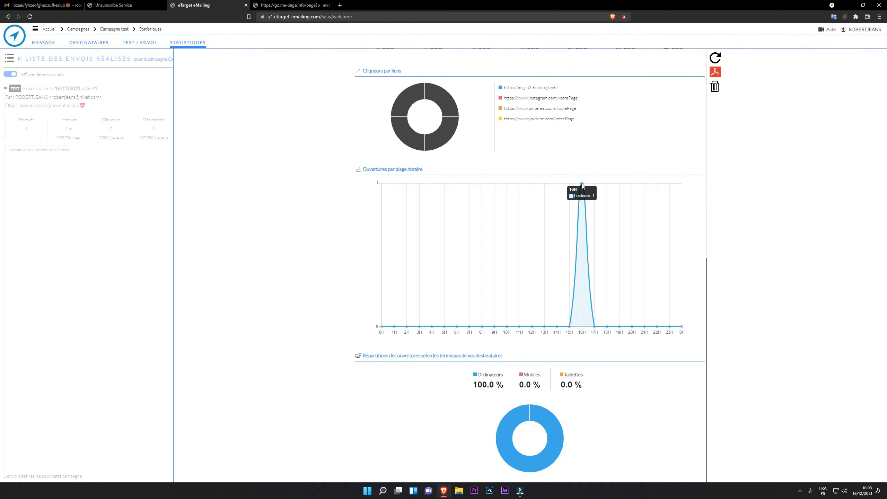
mouse_move(551, 422)
scroll(428, 260, up, 10)
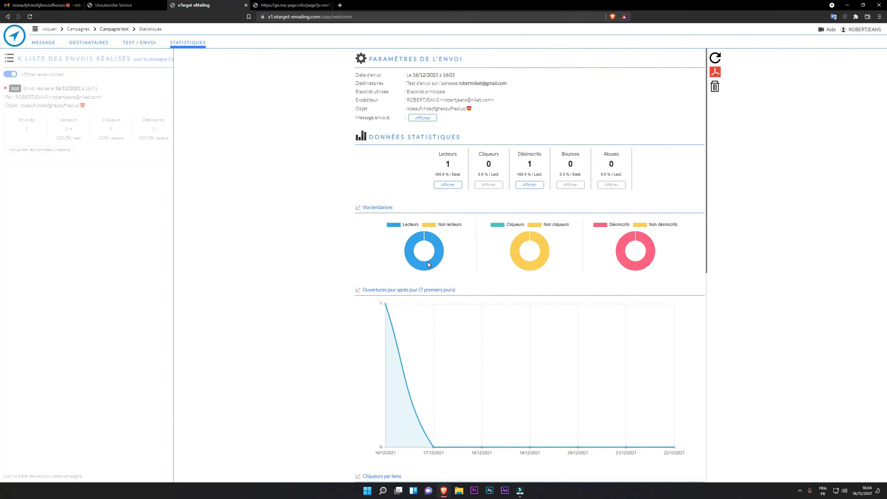